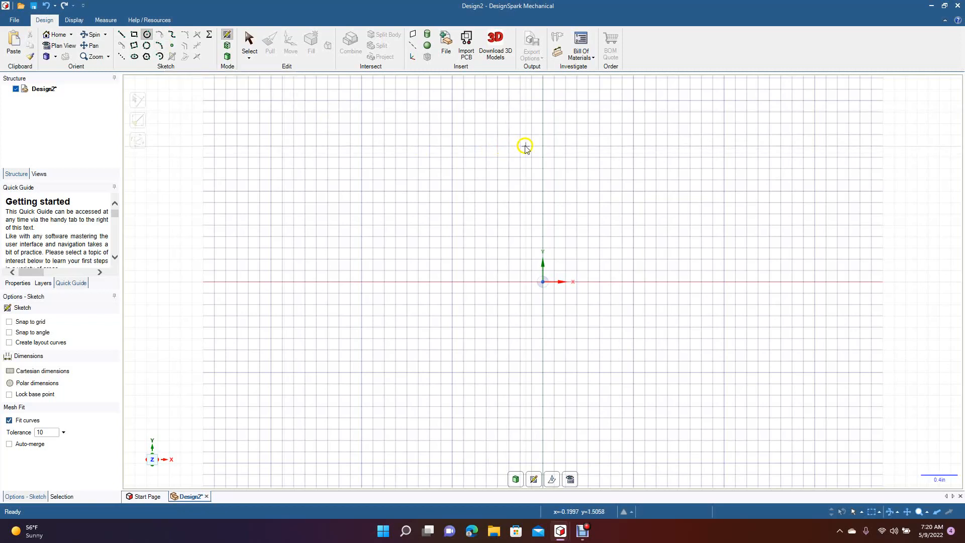
# Enable snapping to the grid and sketch a 1 in diameter circle centred on the vertical axis 1.5 in above the origin.
pyautogui.click(33, 322)
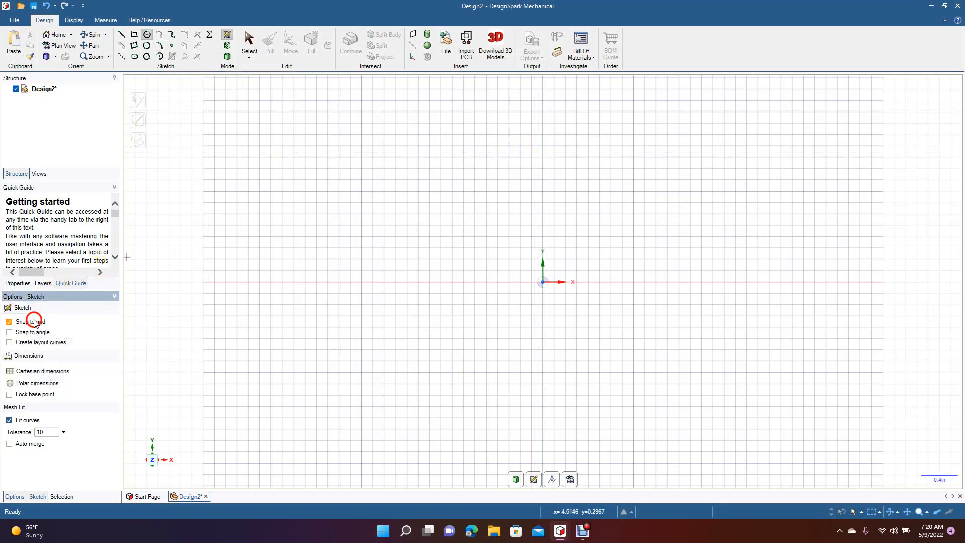
pyautogui.click(542, 146)
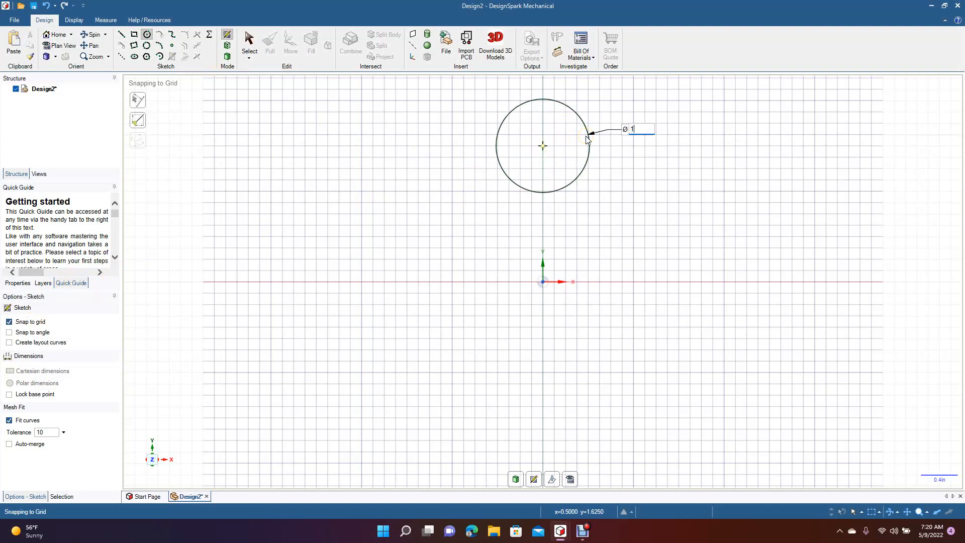
pyautogui.click(587, 137)
# Sketch a 0.5 in diameter circle centred on the vertical axis 0.625 in below the origin.
pyautogui.click(542, 338)
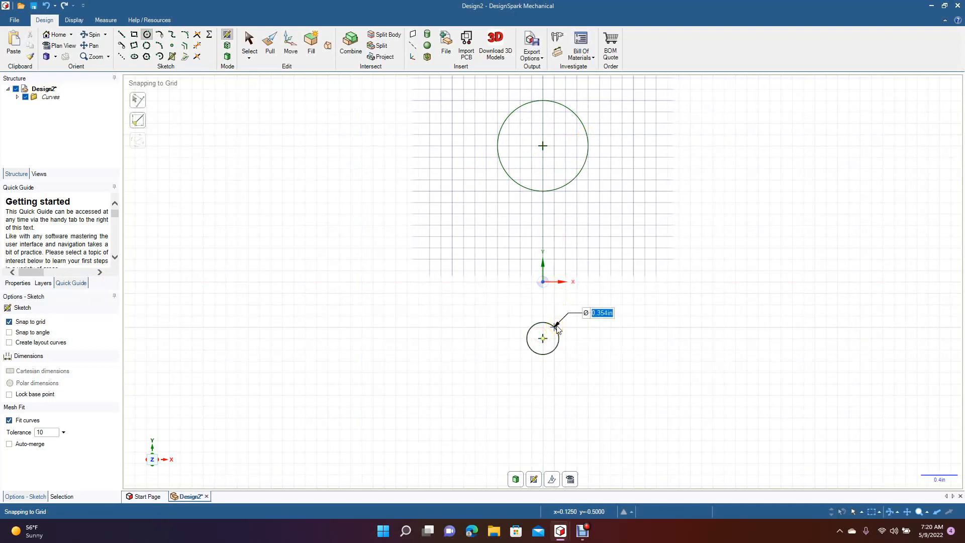
pyautogui.click(566, 338)
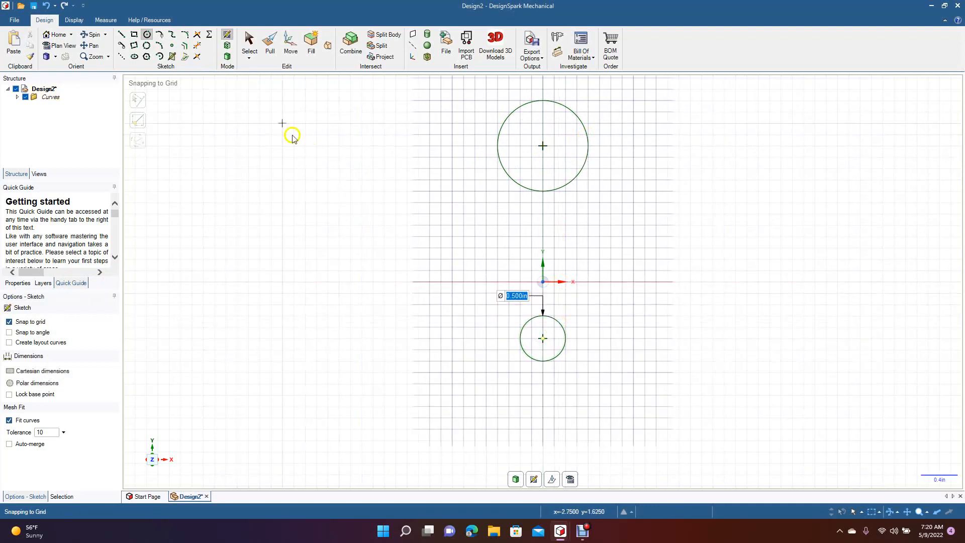
pyautogui.click(248, 43)
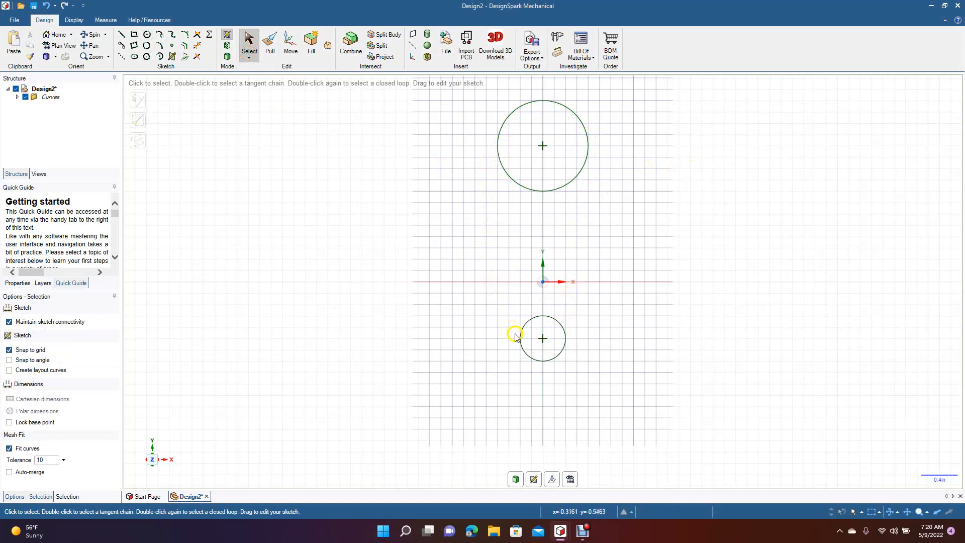
# Connect the right sides of the two circles with a three-point arc bulging outward, about 5.04 in in radius.
pyautogui.click(159, 45)
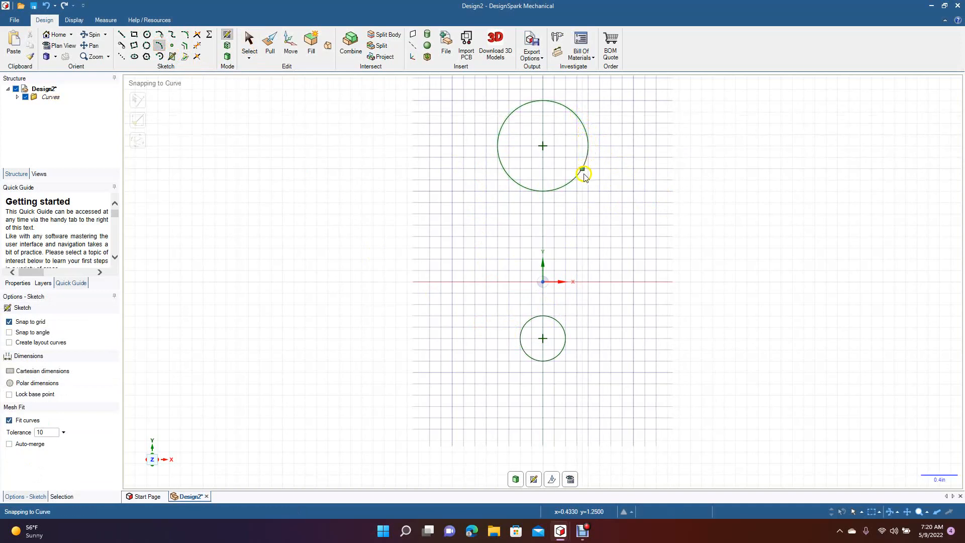
pyautogui.click(587, 134)
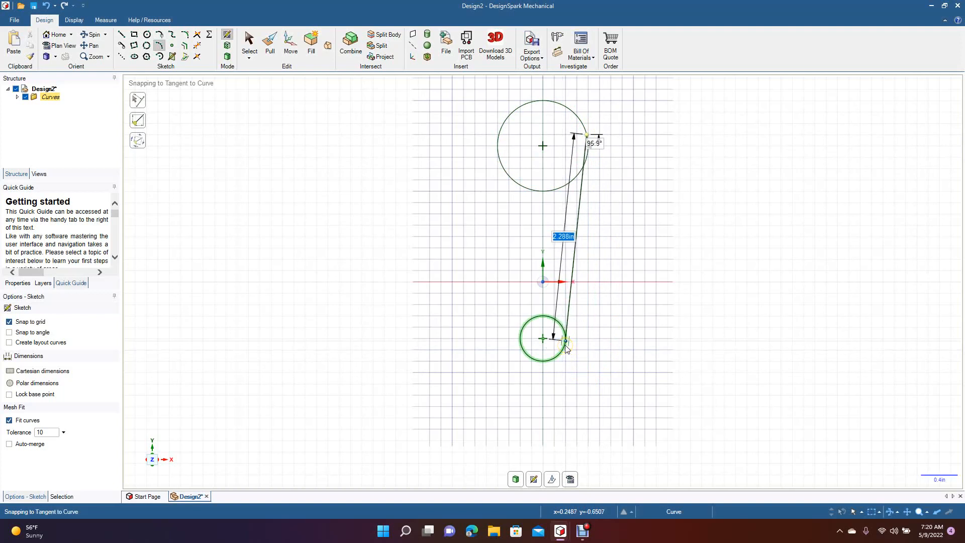
pyautogui.click(594, 241)
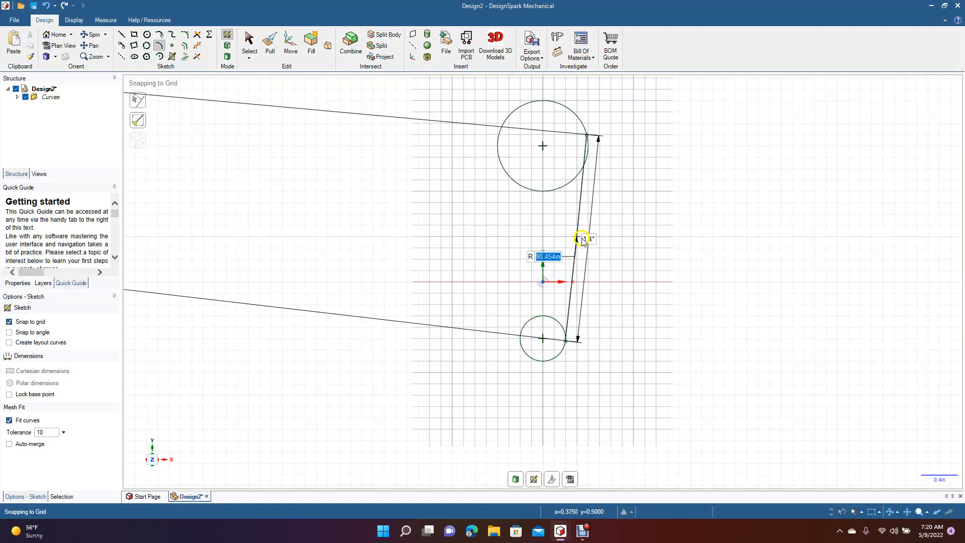
pyautogui.click(583, 241)
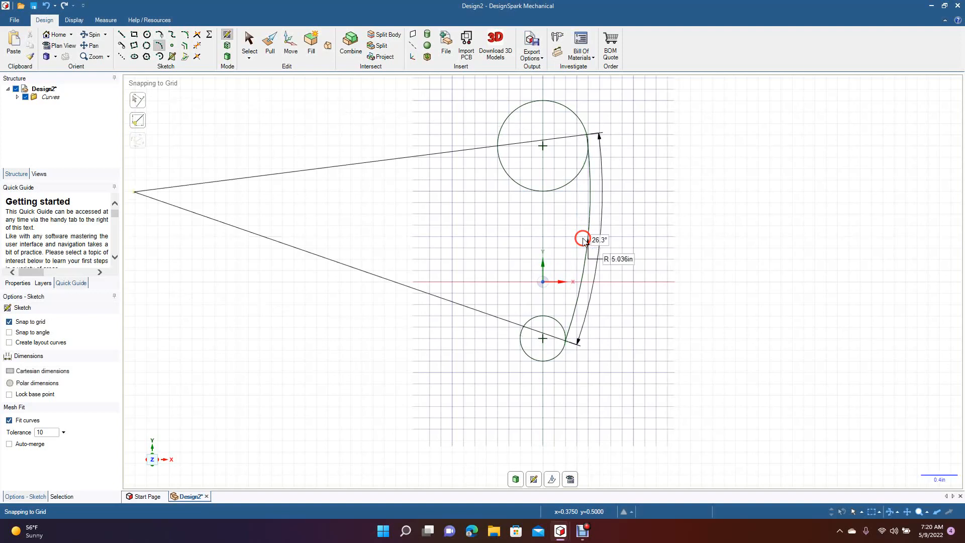
pyautogui.click(249, 51)
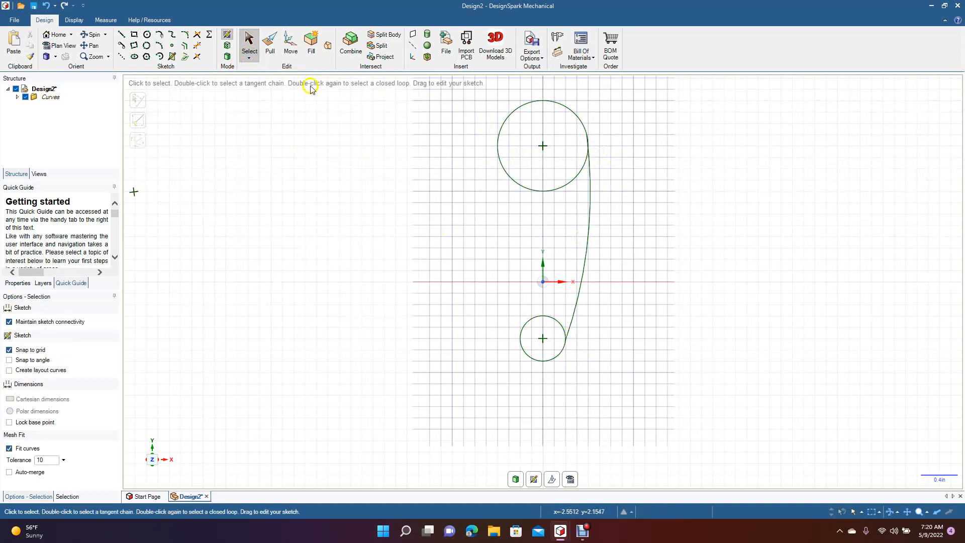
# Examine closely how the three-point arc meets the large circle, and undo the arc.
pyautogui.click(196, 45)
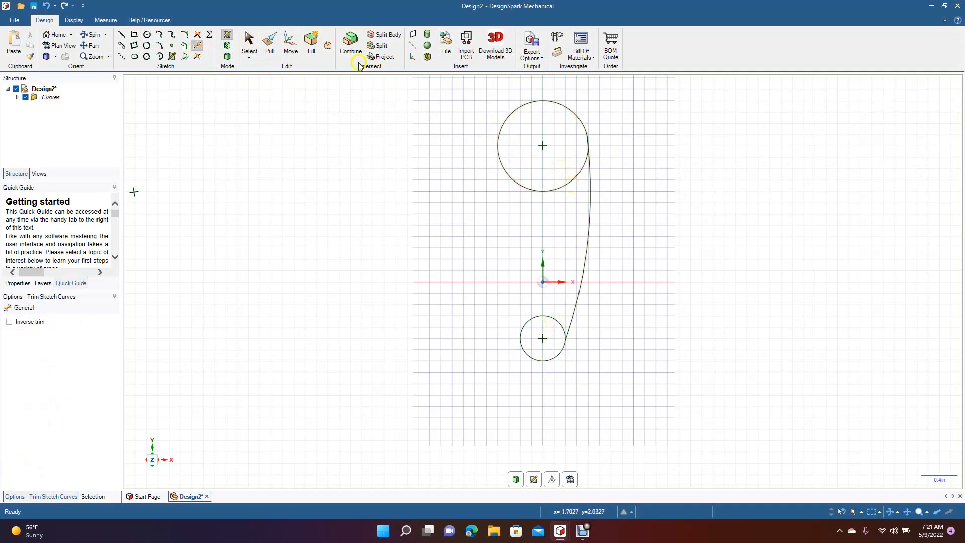
pyautogui.click(250, 43)
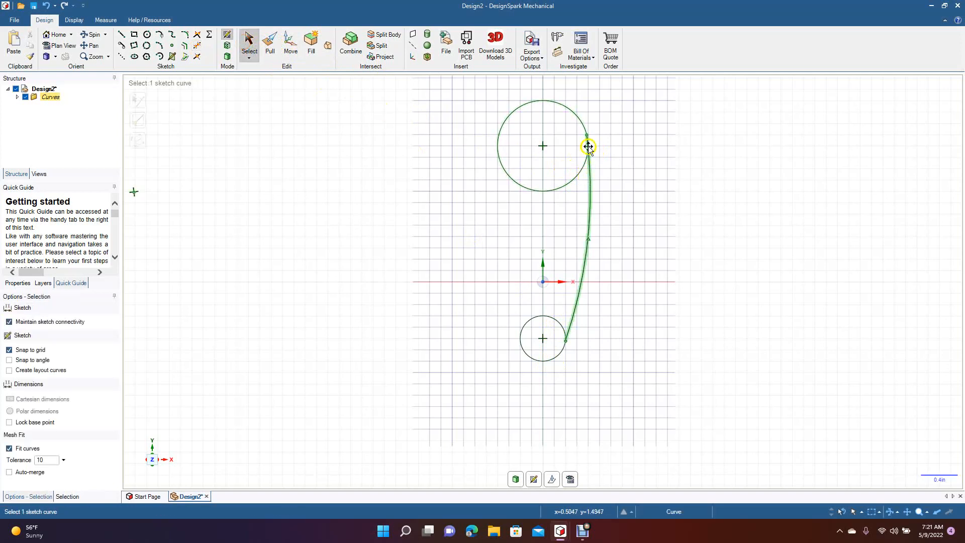
pyautogui.scroll(3, 588, 146)
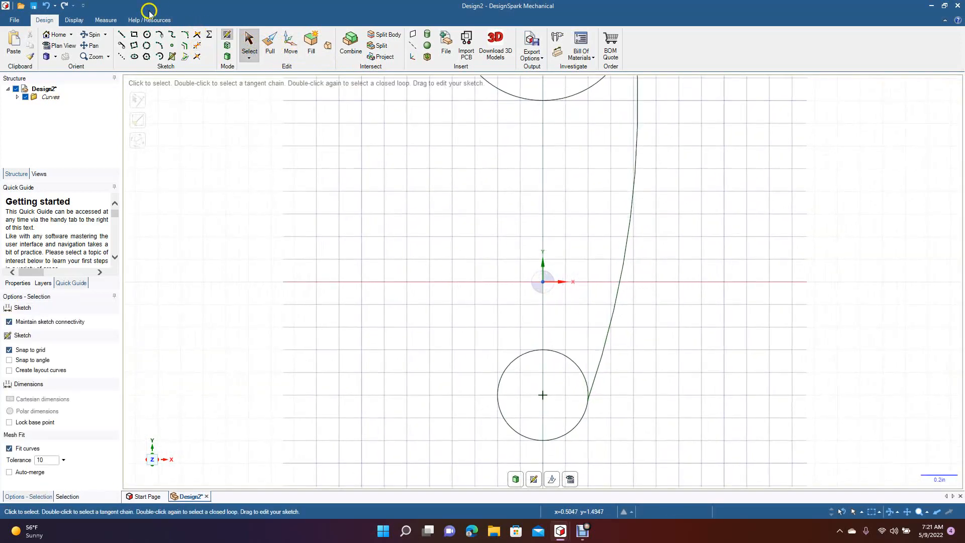
pyautogui.click(91, 49)
pyautogui.moveTo(317, 141); pyautogui.dragTo(217, 344)
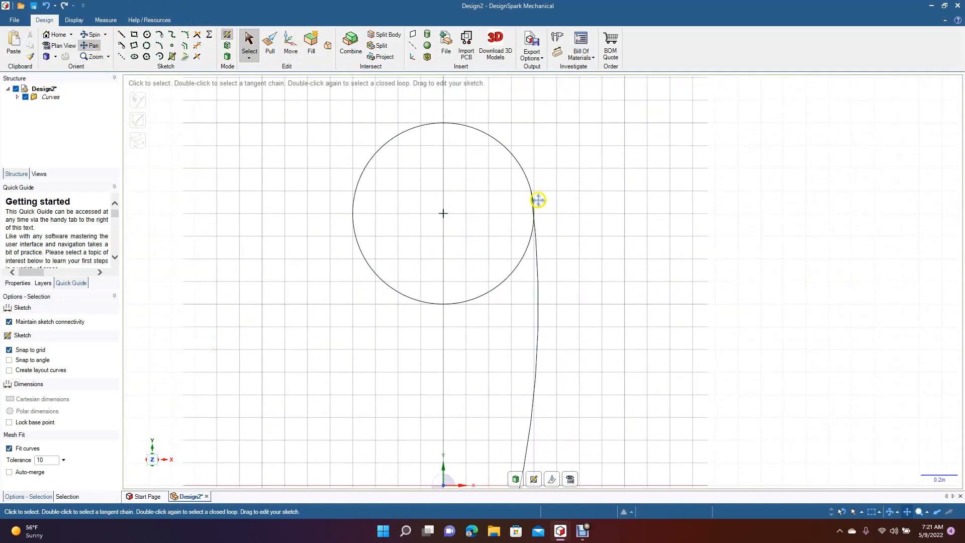
pyautogui.moveTo(605, 247); pyautogui.dragTo(696, 125)
pyautogui.moveTo(729, 287); pyautogui.dragTo(677, 215)
pyautogui.moveTo(661, 291)
pyautogui.mouseDown()
pyautogui.moveTo(599, 360)
pyautogui.moveTo(626, 433)
pyautogui.mouseUp()
pyautogui.hotkey('ctrl', '-')
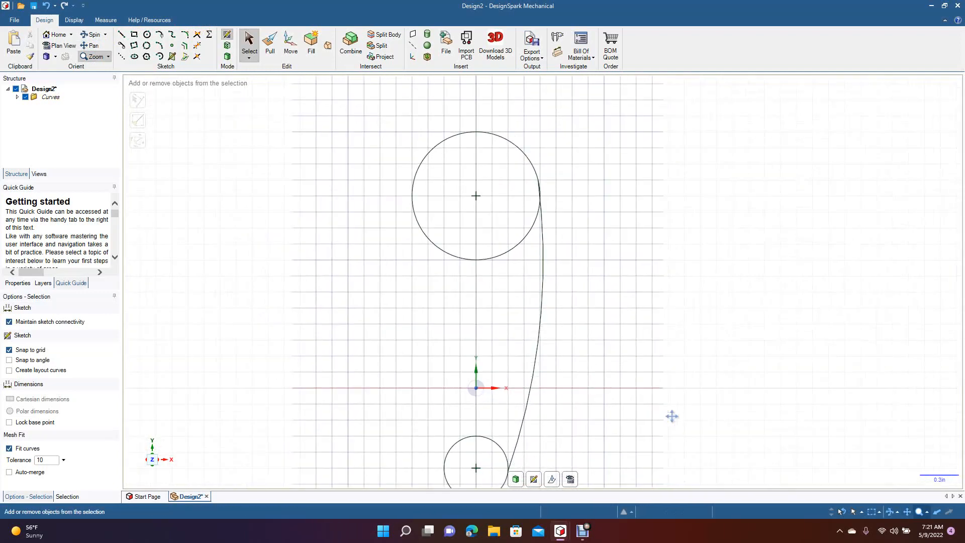
pyautogui.hotkey('ctrl', 'z')
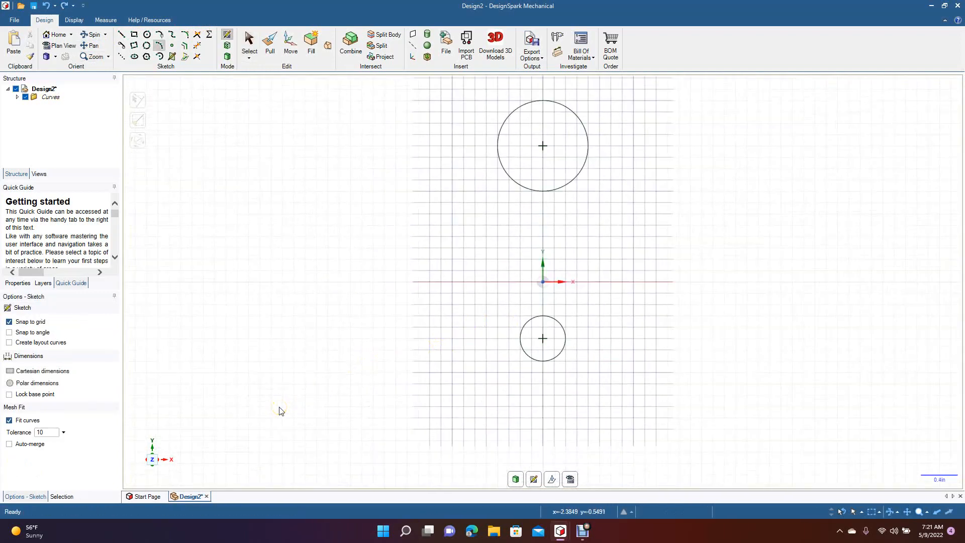
# Draw a tangent arc about 18.81 in in diameter from the large circle's left side to the small circle's left side.
pyautogui.click(161, 35)
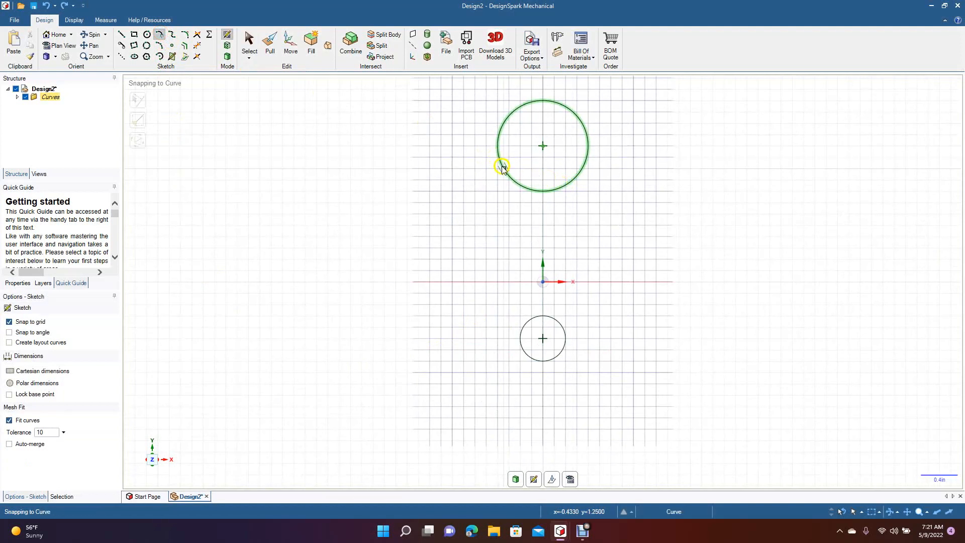
pyautogui.click(497, 151)
pyautogui.click(497, 151)
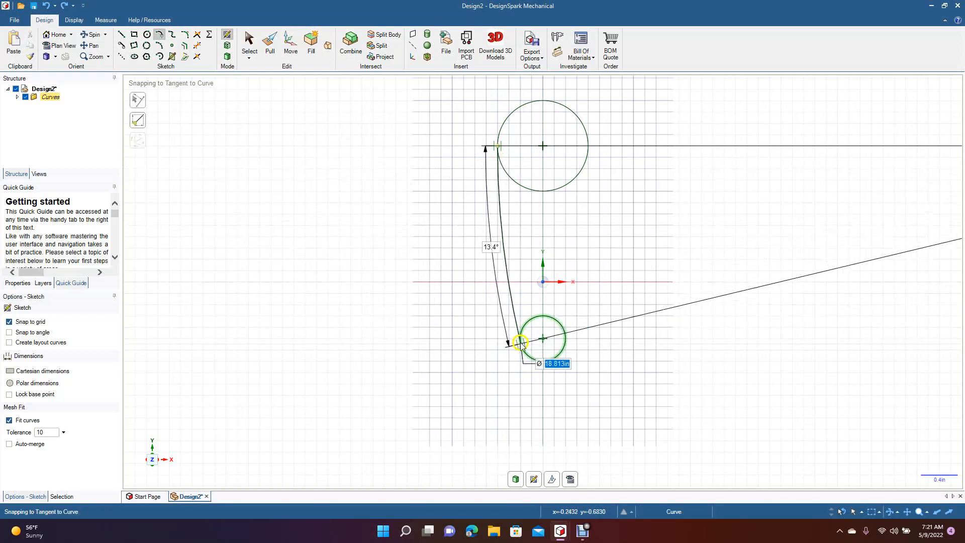
pyautogui.click(517, 344)
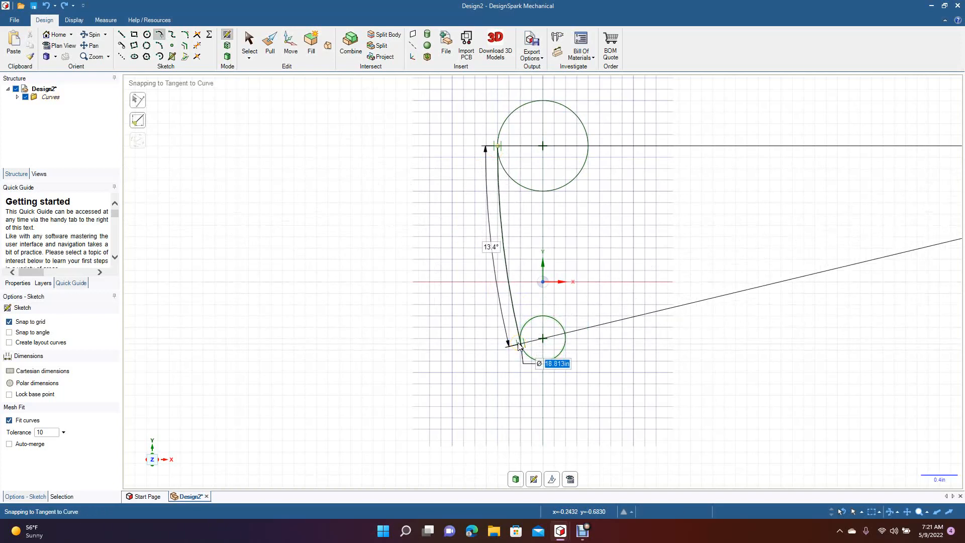
pyautogui.click(520, 341)
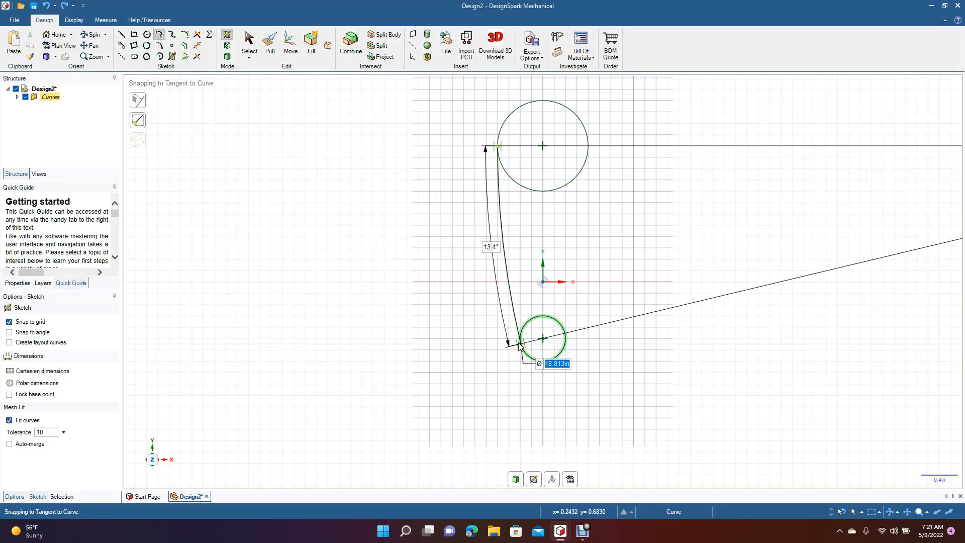
pyautogui.click(519, 345)
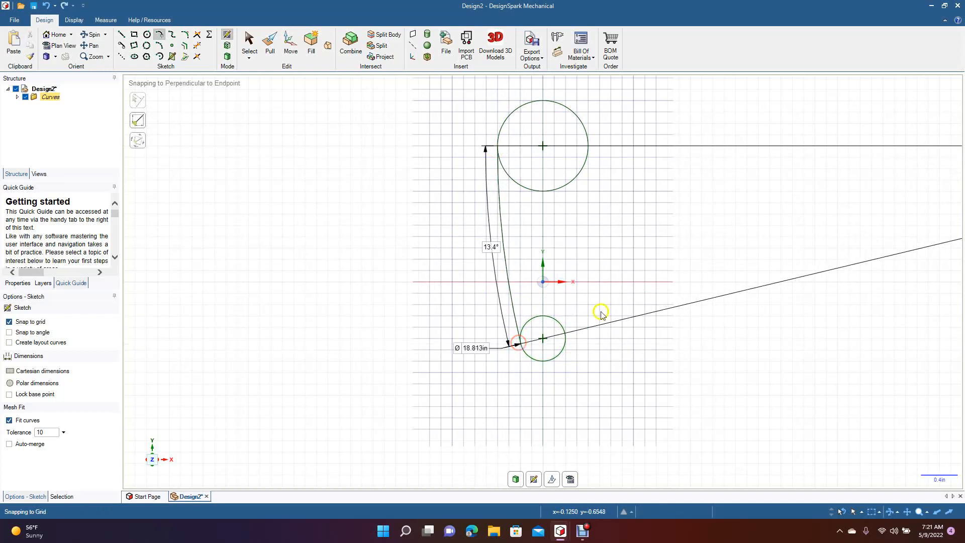
# Draw a matching tangent arc about 18.81 in in diameter between the right sides of the large and small circles.
pyautogui.click(589, 147)
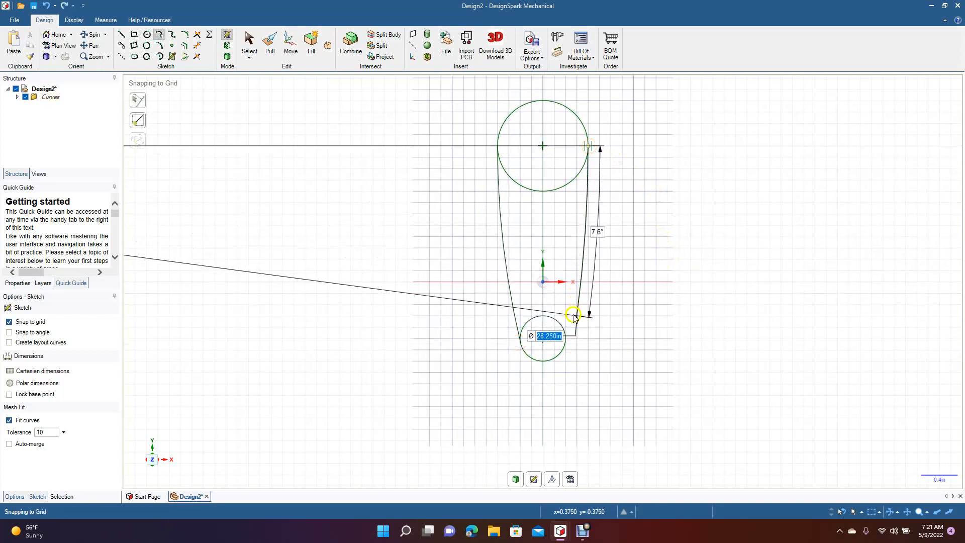
pyautogui.click(565, 333)
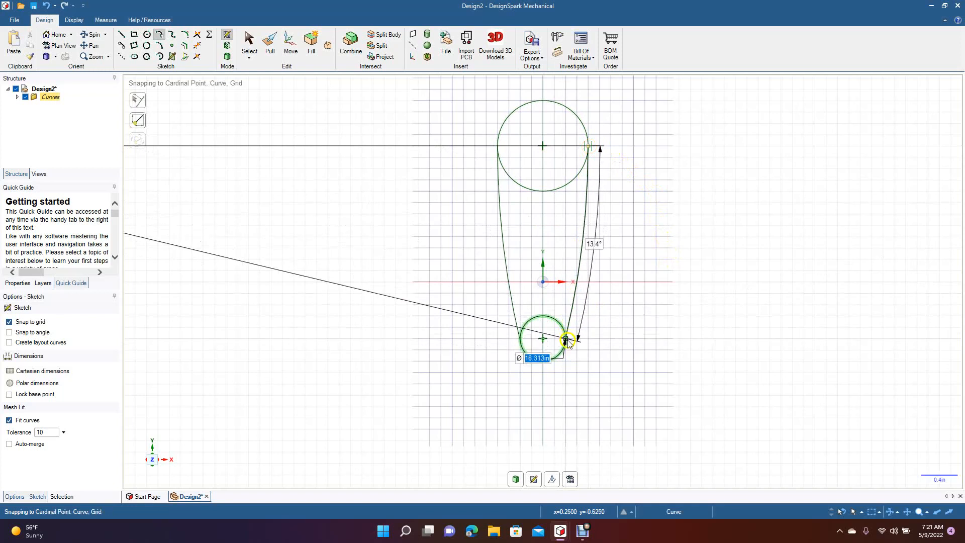
pyautogui.click(567, 344)
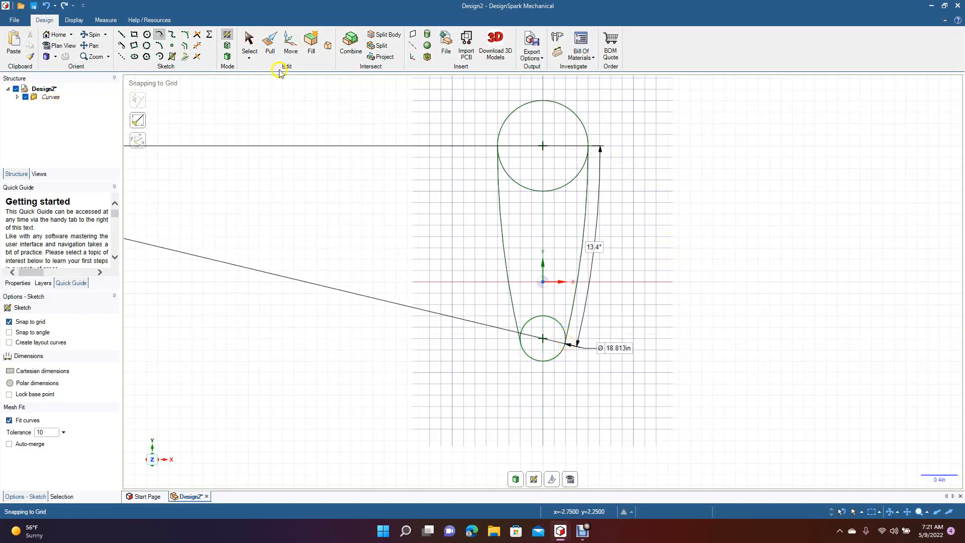
pyautogui.click(250, 44)
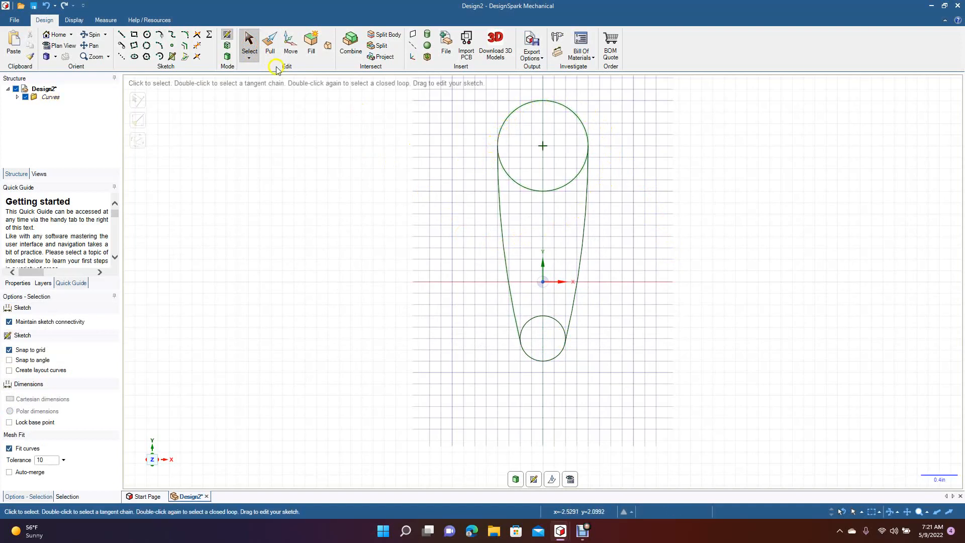
# Trim the large circle's lower half between the side arcs and try to trim the small circle's upper part.
pyautogui.click(197, 45)
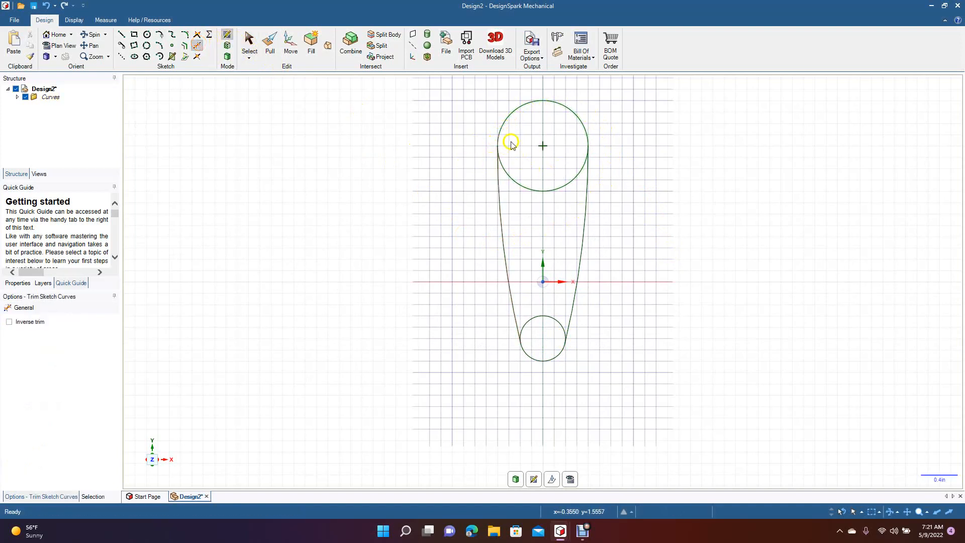
pyautogui.click(578, 176)
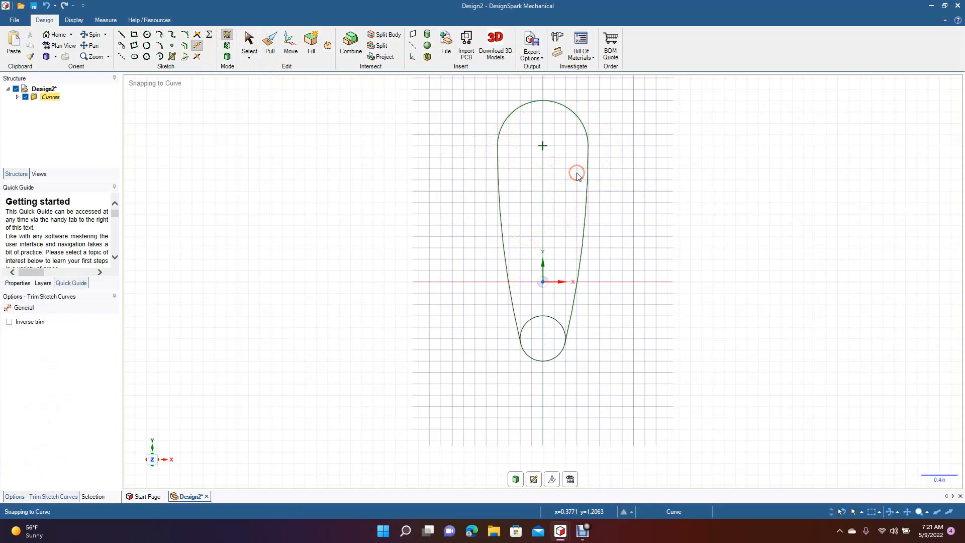
pyautogui.click(549, 318)
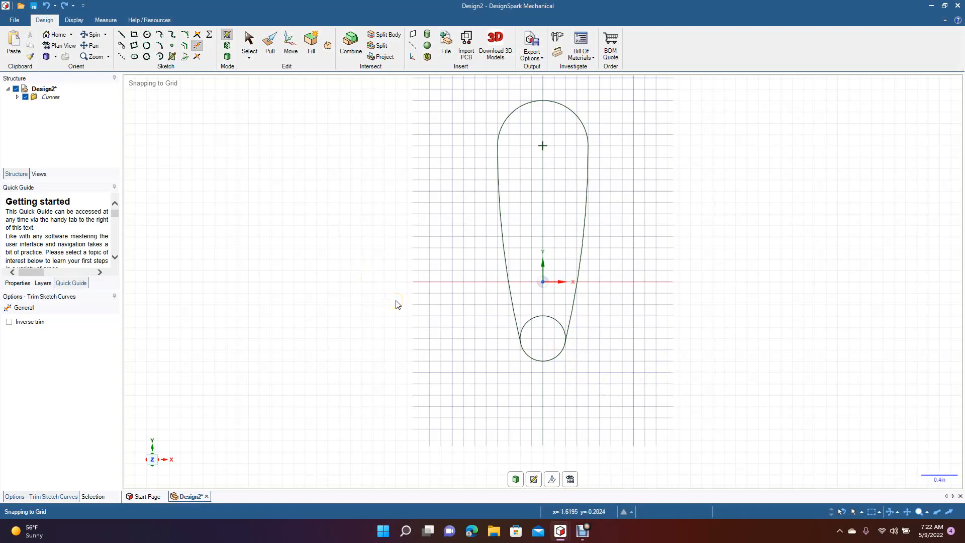
# Undo the circle trimming and trim away both side arcs, keeping only the two full circles.
pyautogui.hotkey('ctrl', 'z')
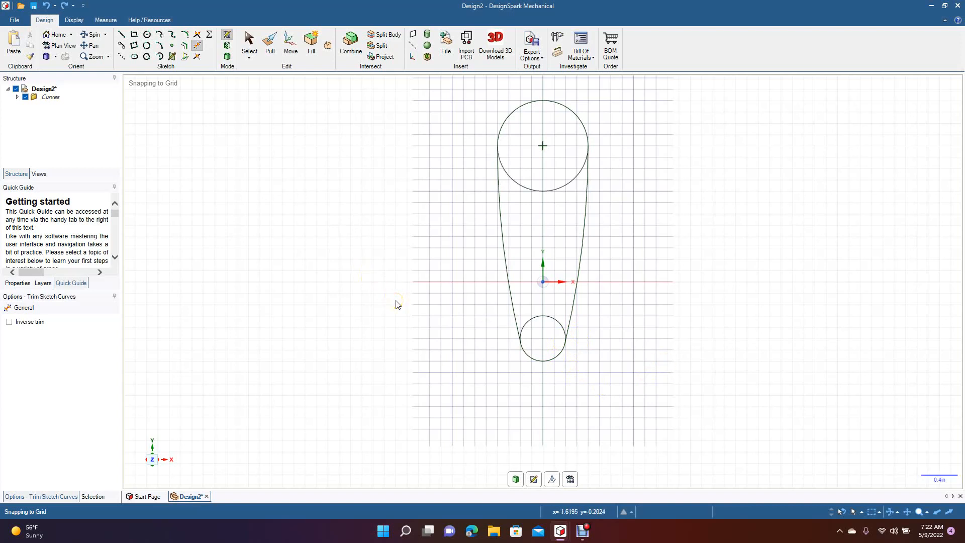
pyautogui.click(585, 231)
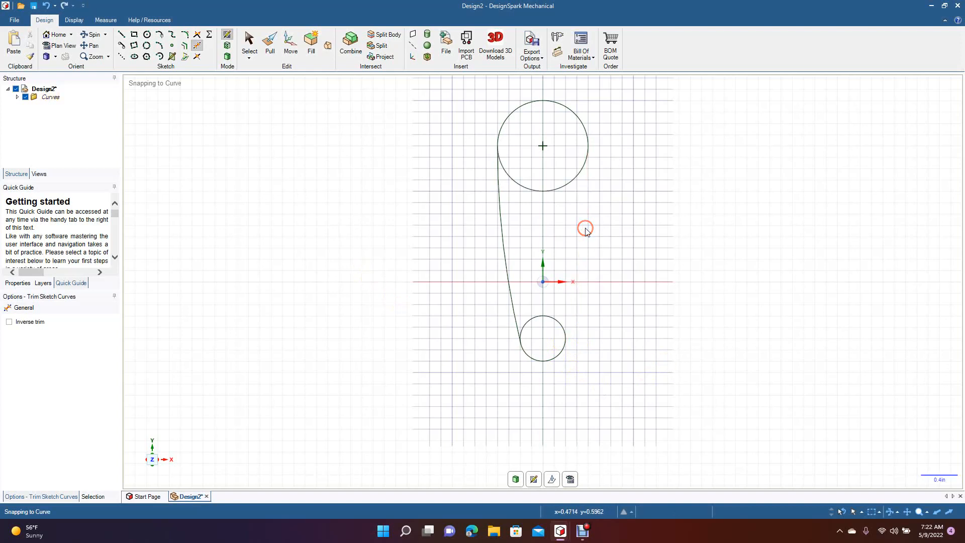
pyautogui.click(504, 240)
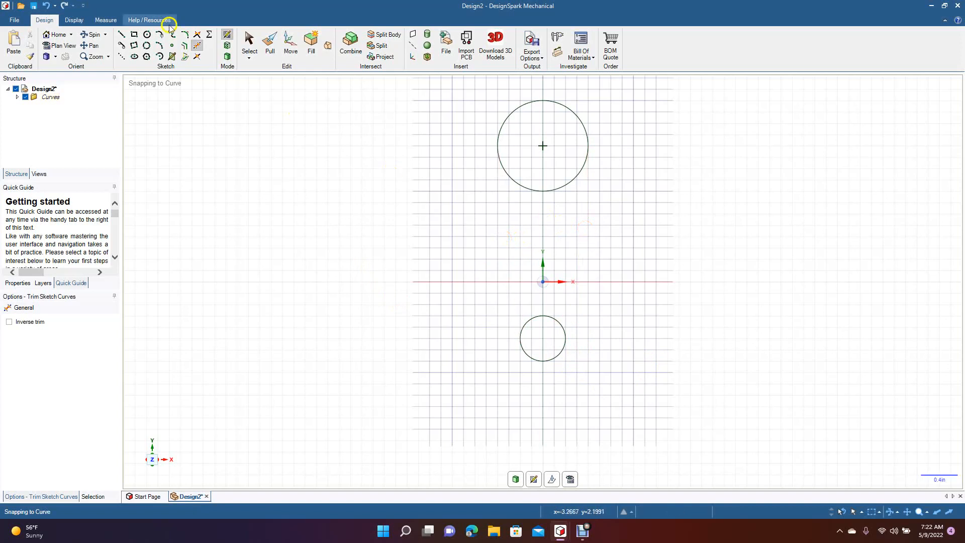
# Redraw the left tangent arc, about 18.81 in in diameter, from the large circle's left side to the small circle.
pyautogui.click(159, 34)
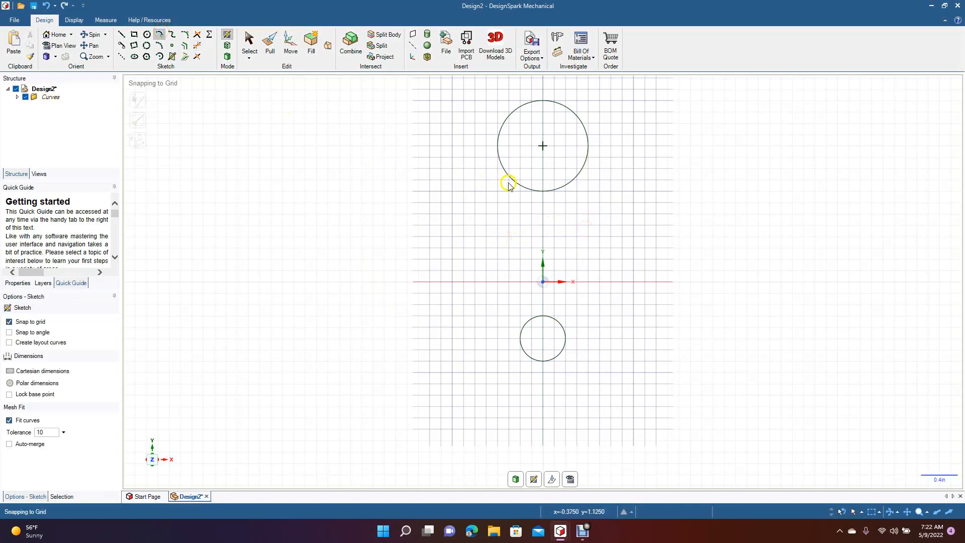
pyautogui.click(496, 148)
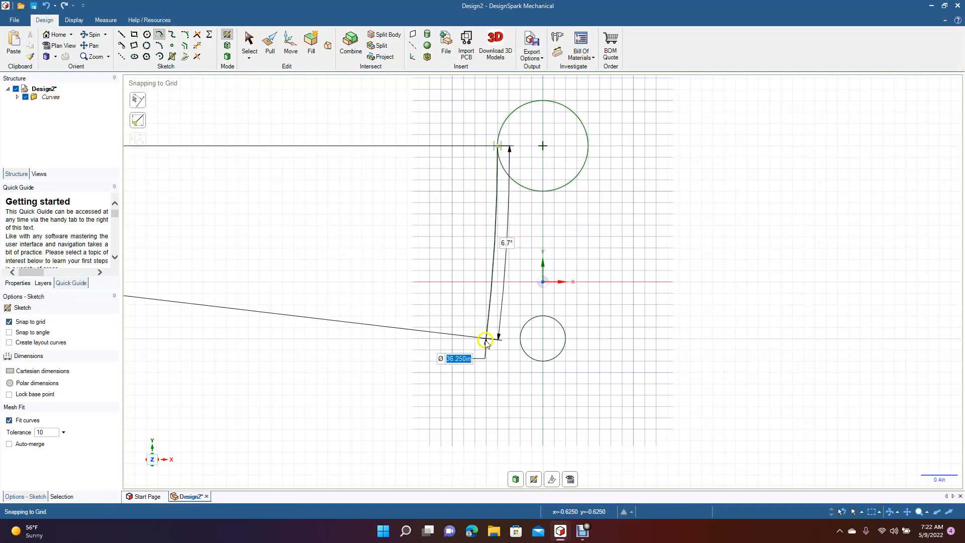
pyautogui.click(519, 343)
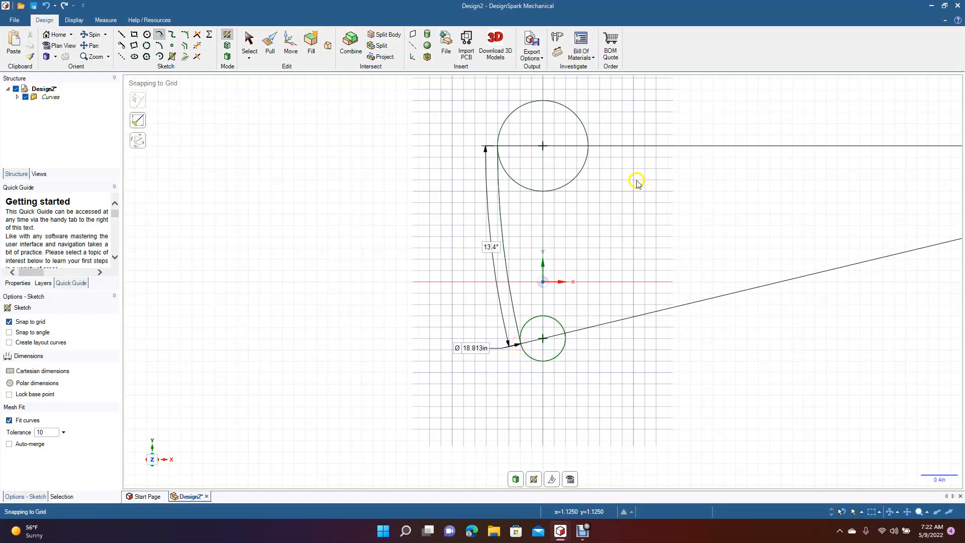
# Redraw the matching right tangent arc, about 18.81 in in diameter, from the large circle's right side to the small circle.
pyautogui.click(589, 147)
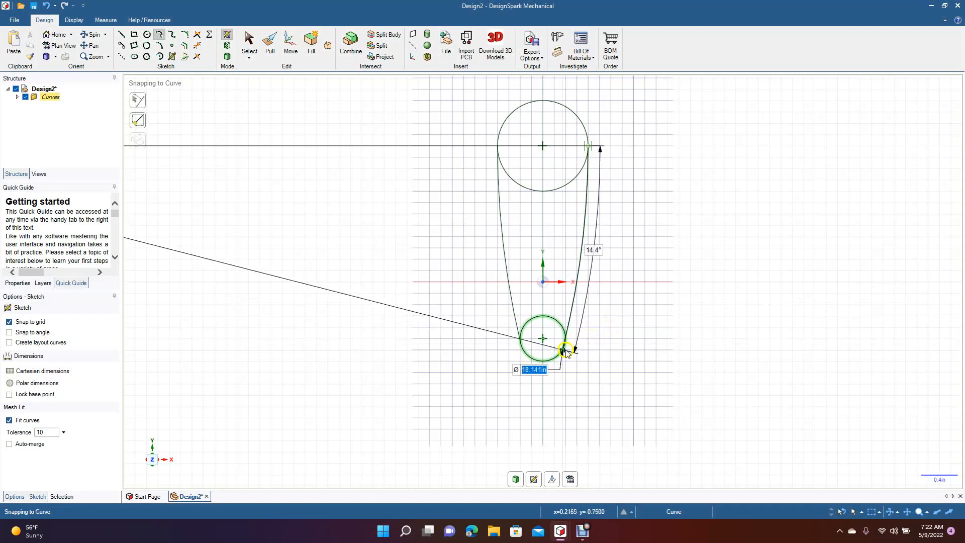
pyautogui.click(567, 350)
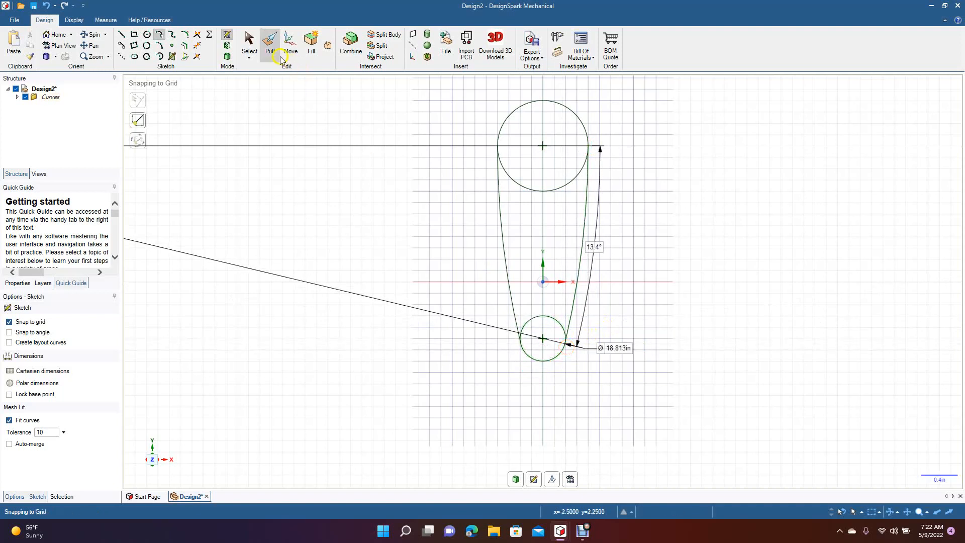
pyautogui.click(250, 42)
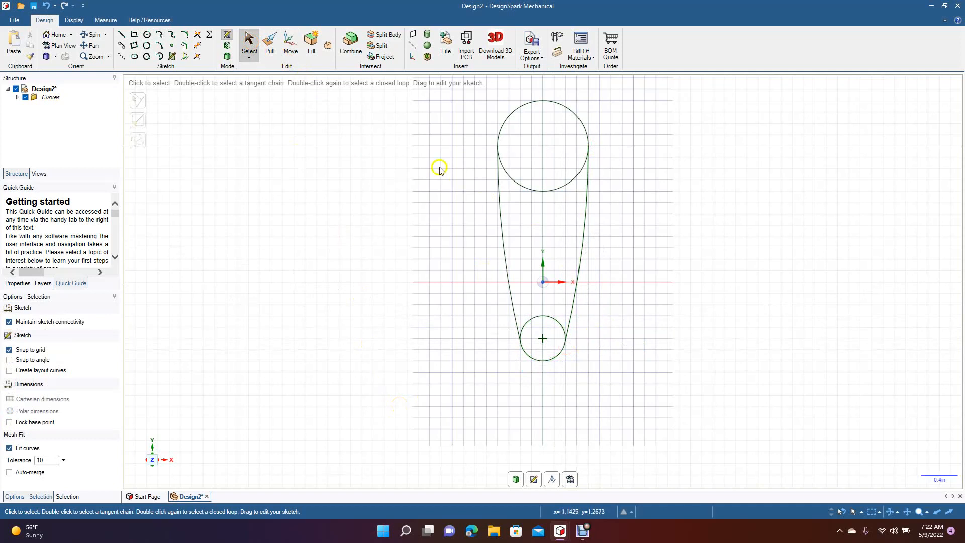
# Trim the large circle's lower half and the small circle's upper part between the side arcs, leaving one closed outline.
pyautogui.click(196, 45)
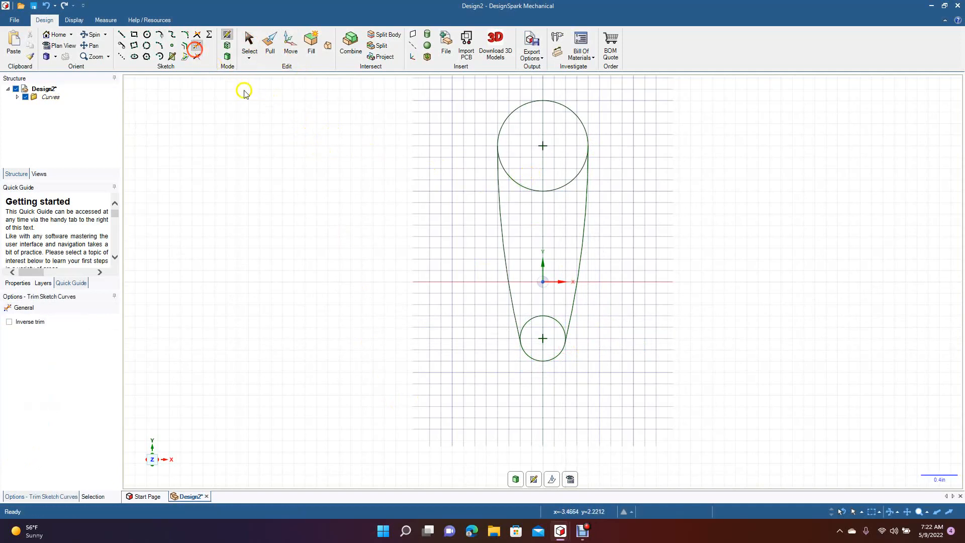
pyautogui.click(527, 190)
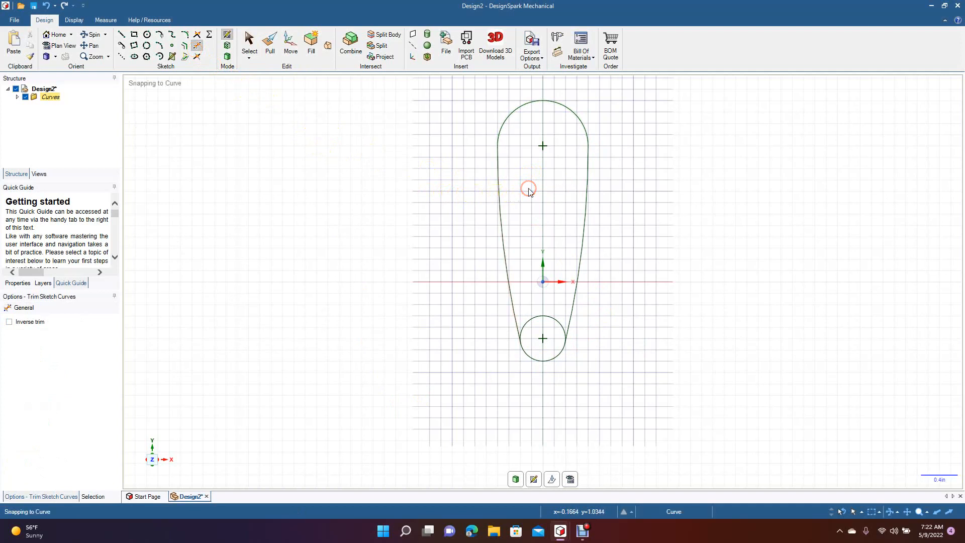
pyautogui.click(556, 322)
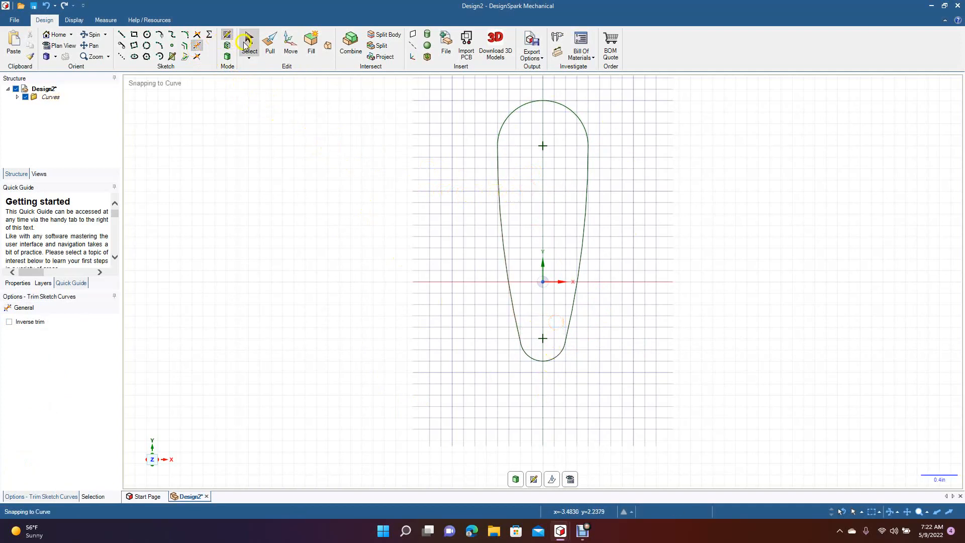
pyautogui.click(248, 45)
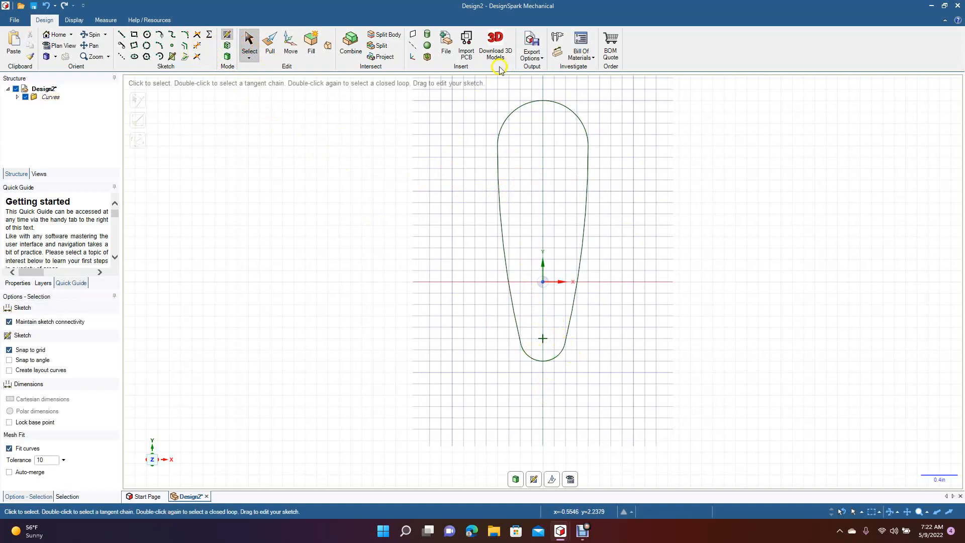
# Offset the entire closed profile outward by about 0.19 in with closed corners.
pyautogui.moveTo(471, 87); pyautogui.dragTo(625, 448)
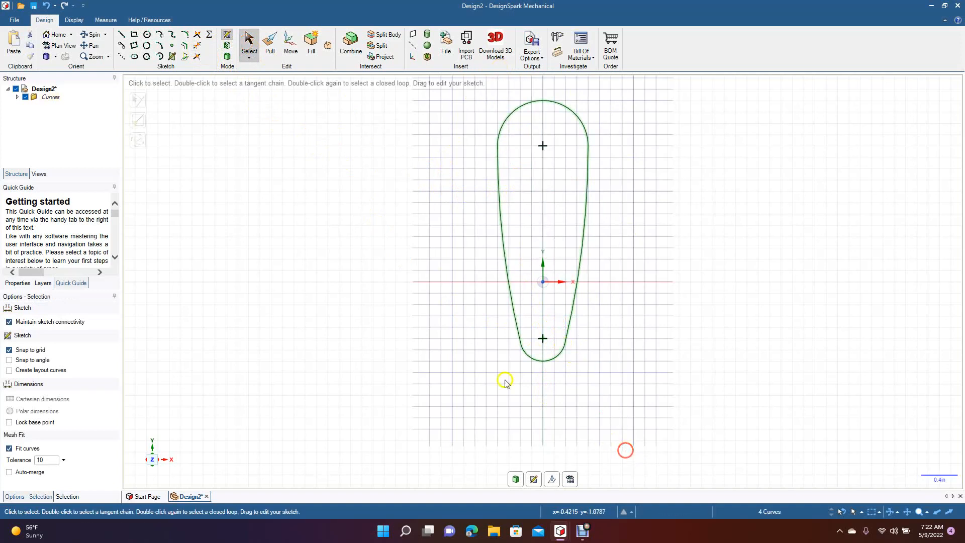
pyautogui.click(182, 47)
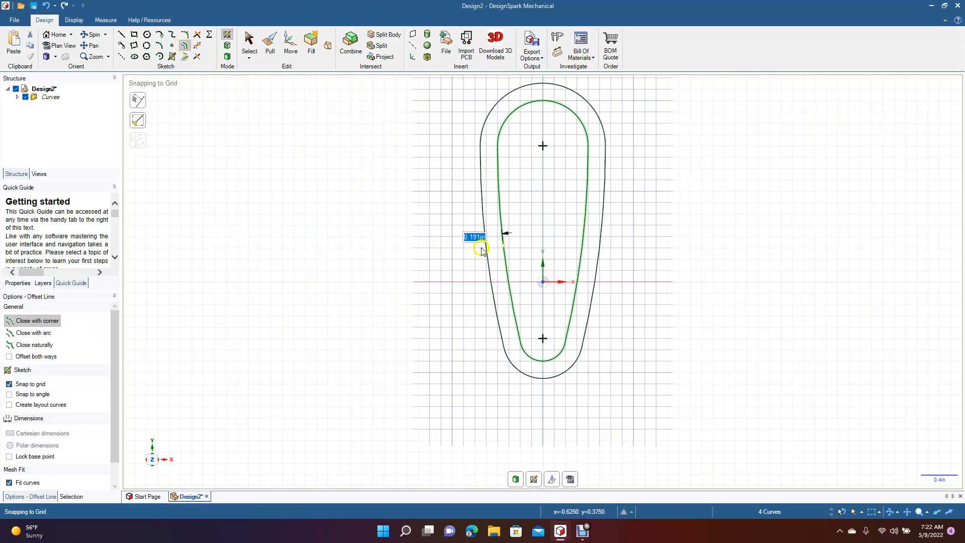
pyautogui.click(484, 250)
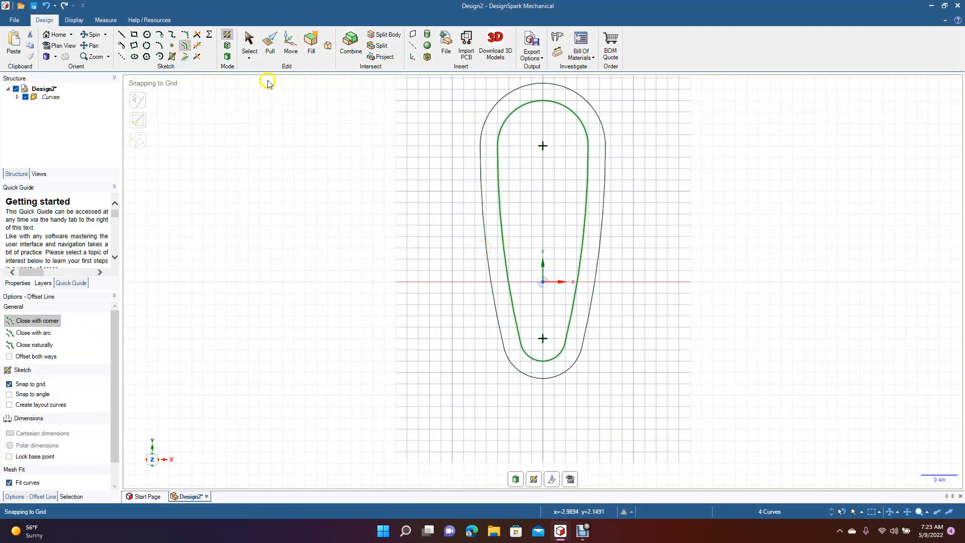
pyautogui.click(249, 42)
# Delete all curves of both the inner profile and its offset outline.
pyautogui.click(433, 236)
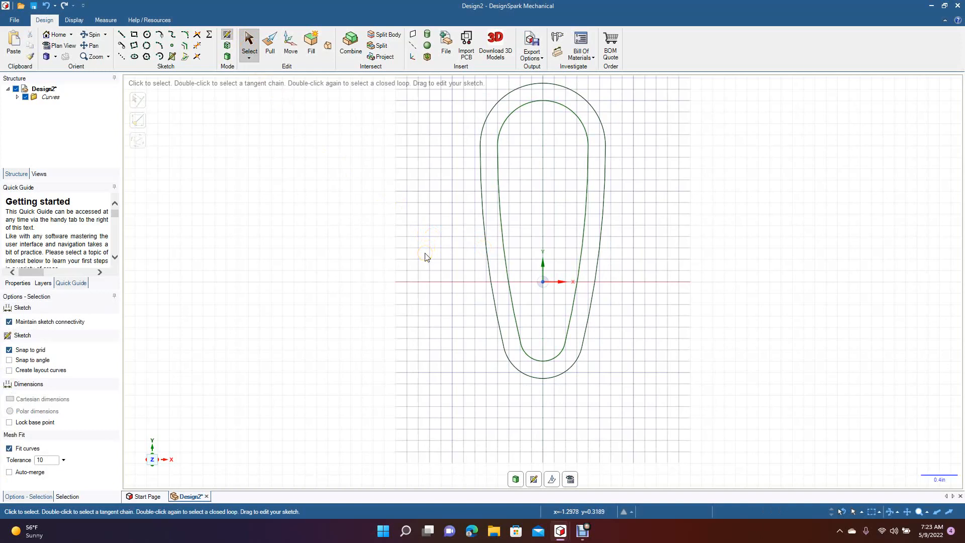
pyautogui.hotkey('ctrl', 'a')
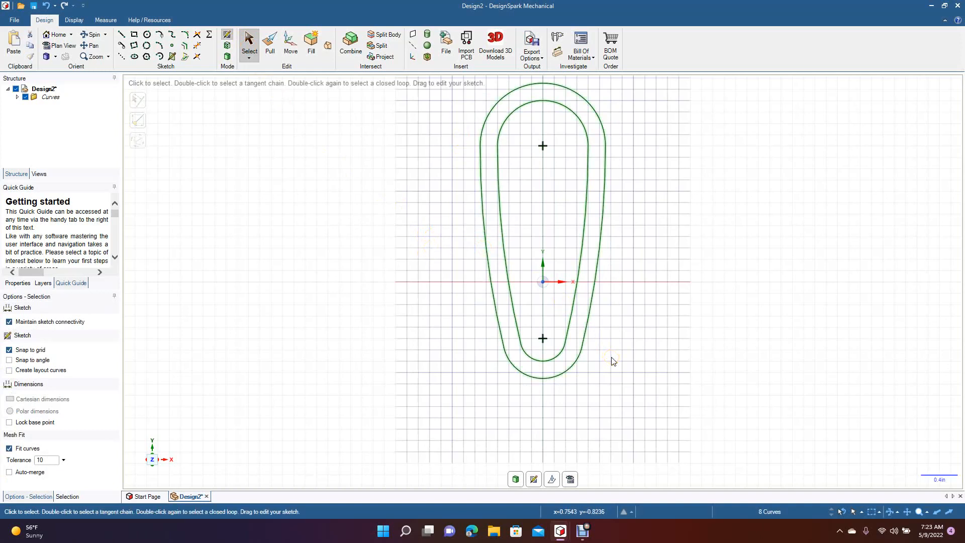
pyautogui.press('Delete')
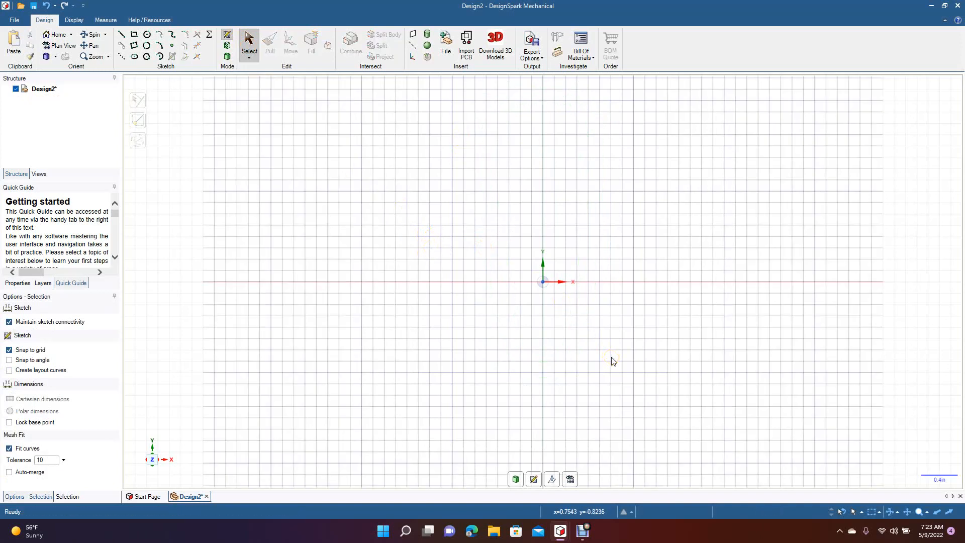
# Draw a 1 in diameter circle up and left of the origin and a 0.5 in circle just below and left of it.
pyautogui.click(150, 36)
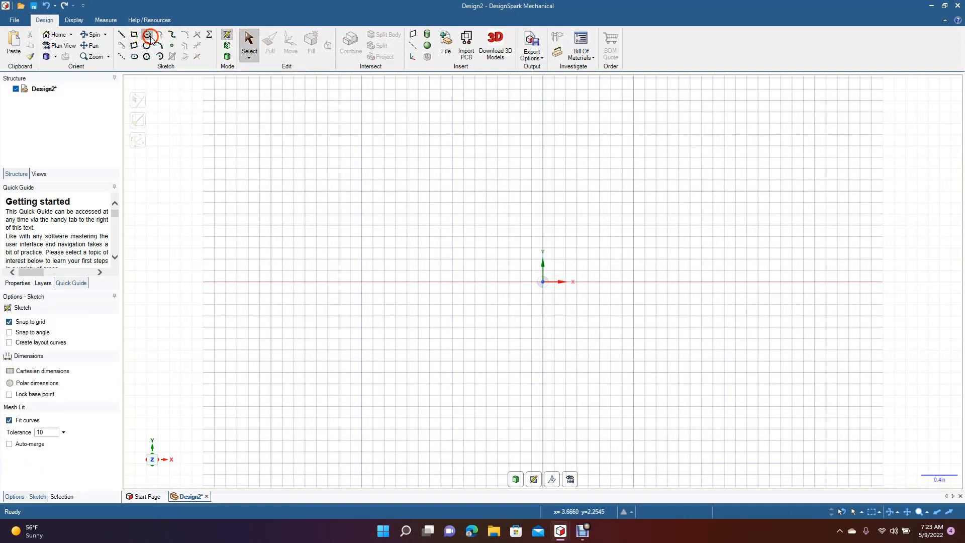
pyautogui.click(361, 170)
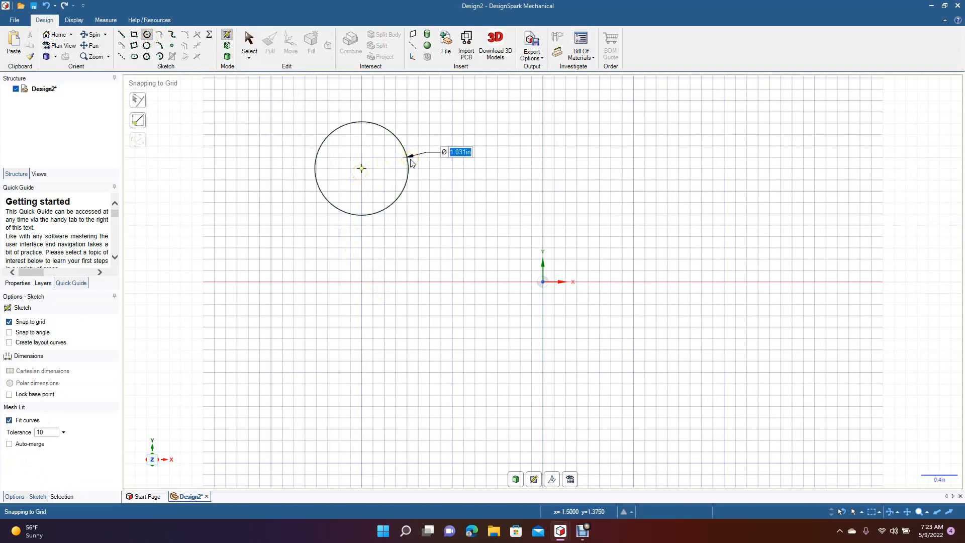
pyautogui.click(403, 194)
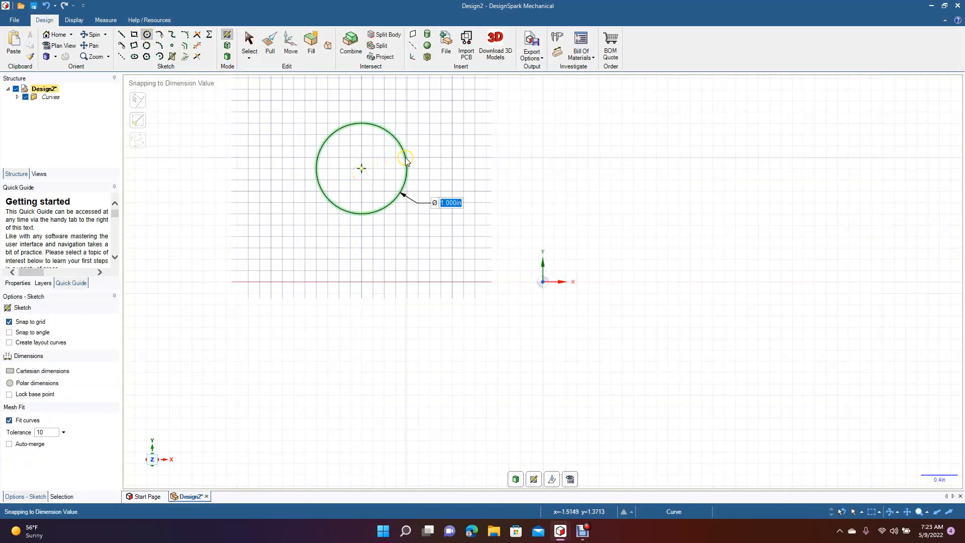
pyautogui.click(497, 305)
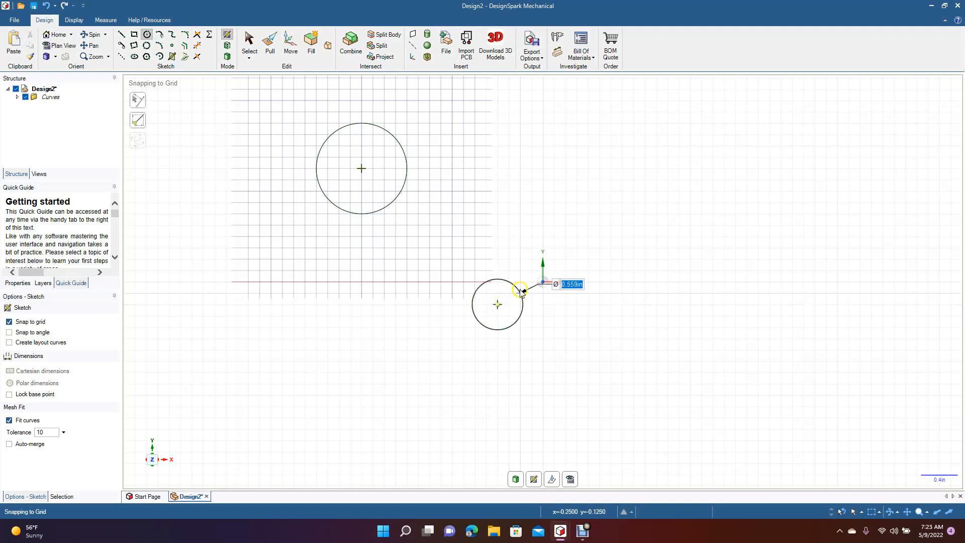
pyautogui.click(519, 294)
pyautogui.click(247, 41)
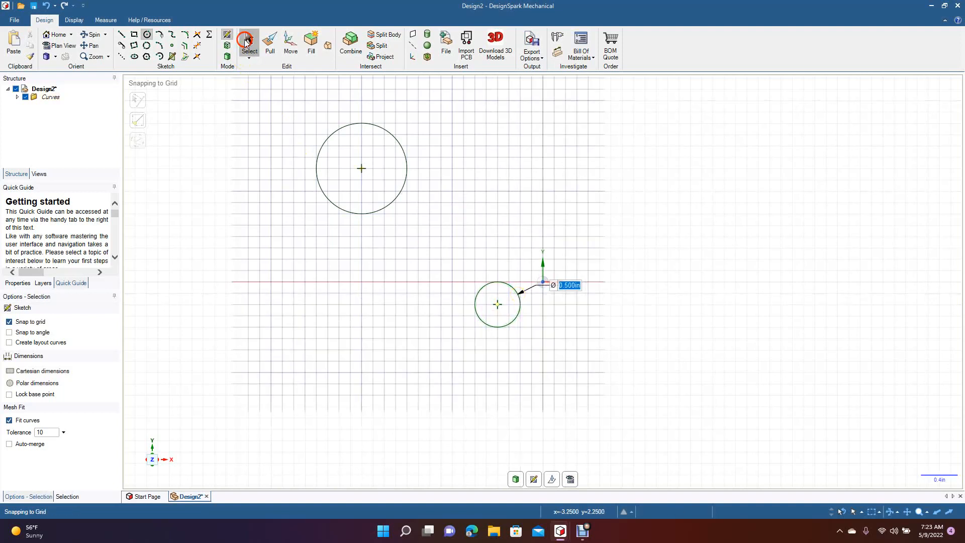
# Draw a tangent arc about 4.36 in in diameter from the large circle's right side to the small circle's upper edge.
pyautogui.click(159, 36)
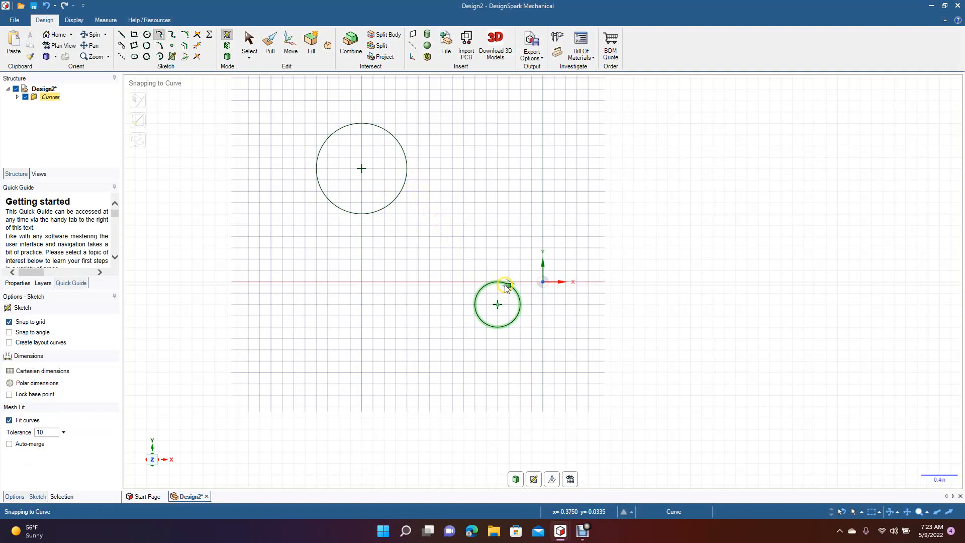
pyautogui.click(405, 158)
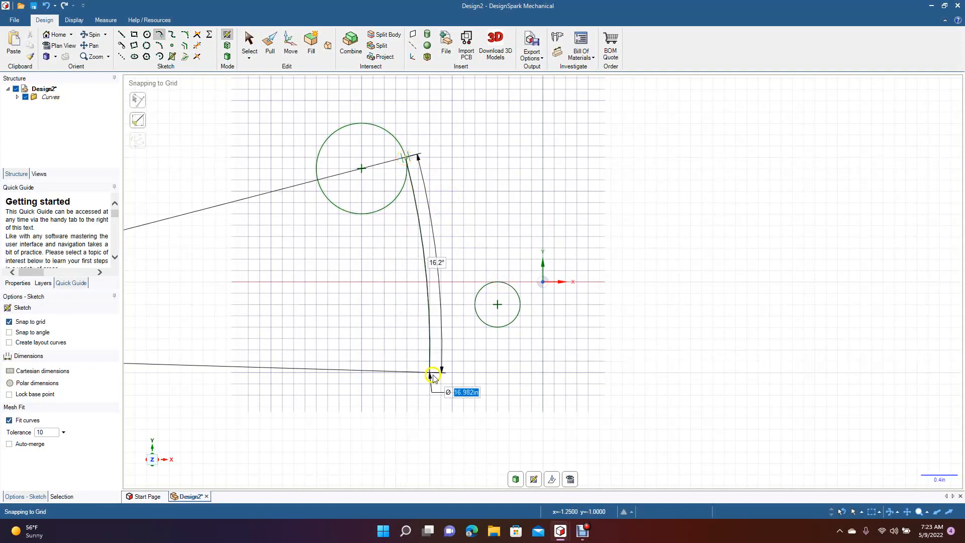
pyautogui.click(506, 284)
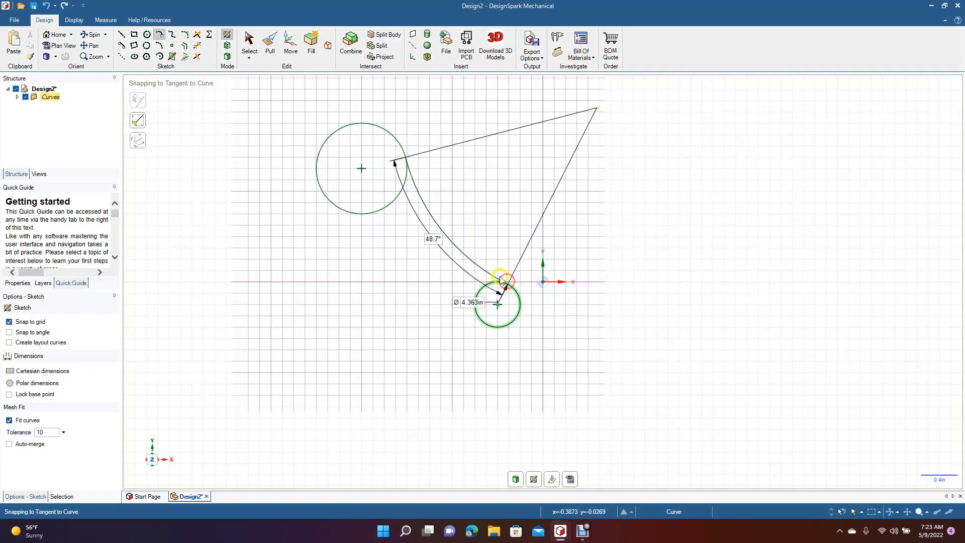
pyautogui.click(250, 44)
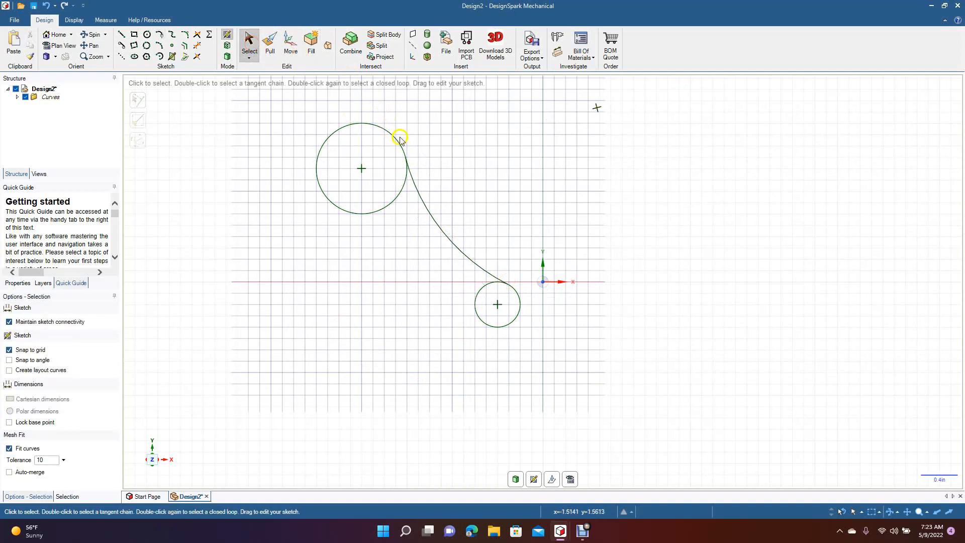
# Draw a second tangent arc, about 12.59 in in diameter, from the large circle's lower left to the small circle's underside.
pyautogui.click(160, 35)
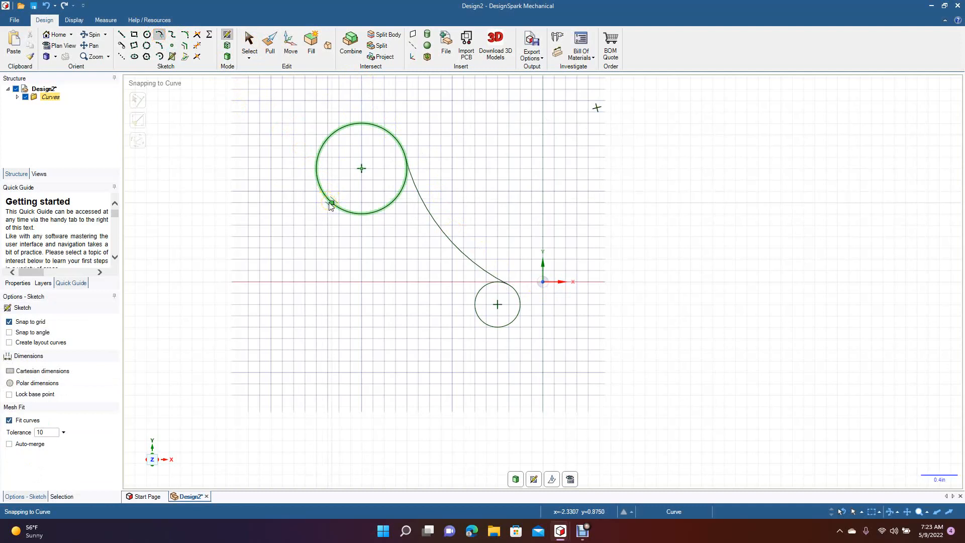
pyautogui.click(324, 196)
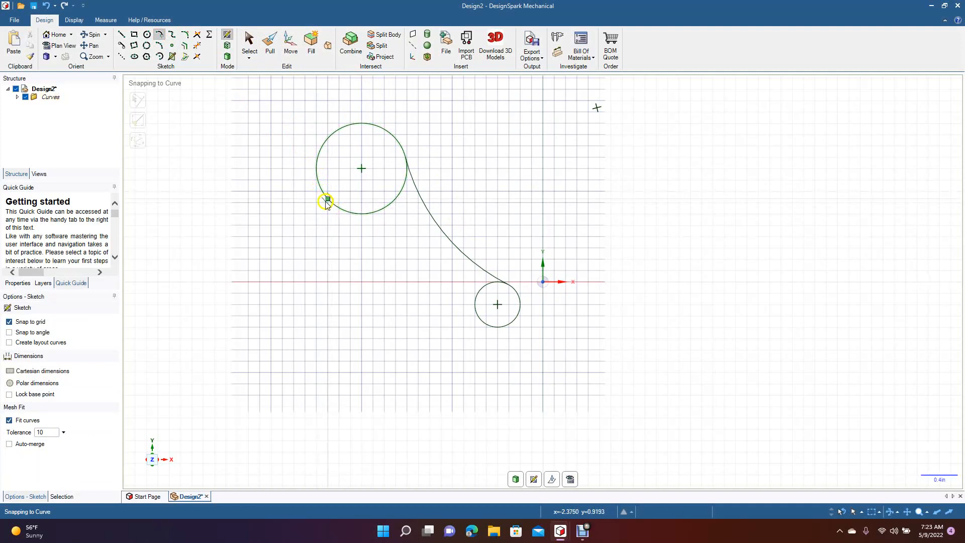
pyautogui.click(327, 201)
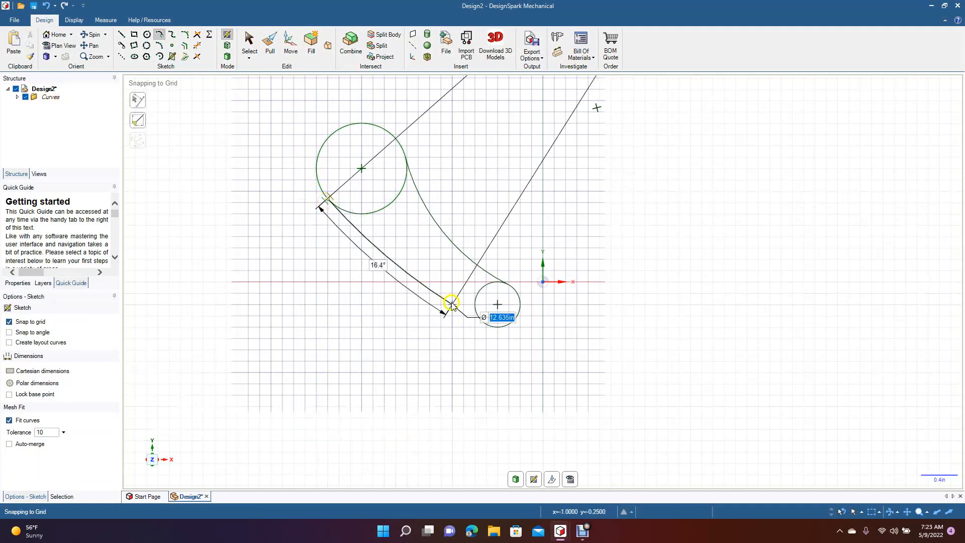
pyautogui.click(487, 328)
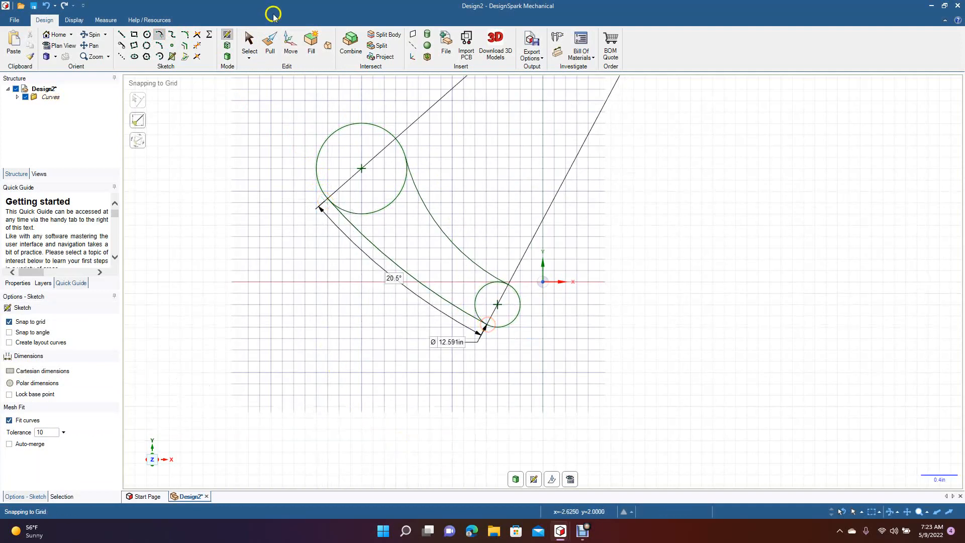
pyautogui.click(249, 43)
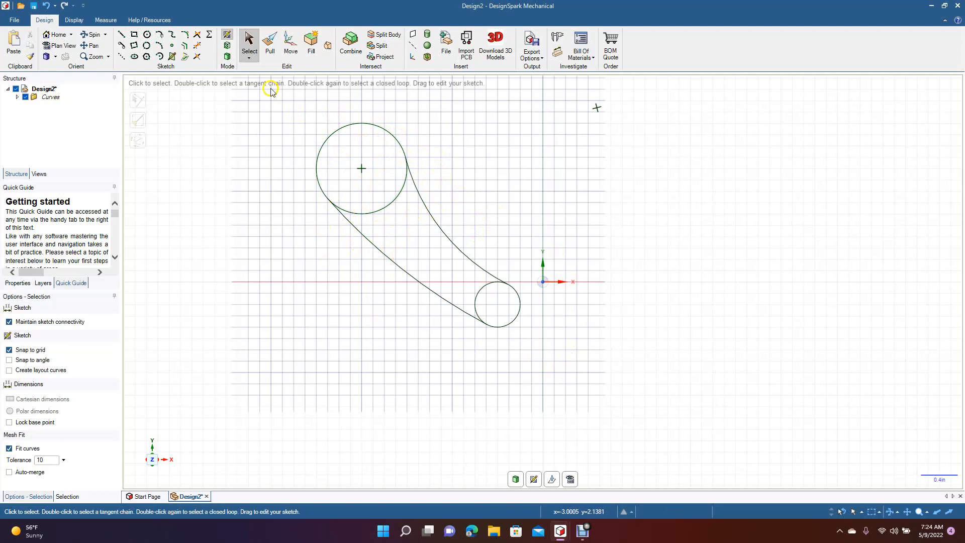
# Trim the inner portions of both circles between the two side arcs to form a curved closed outline.
pyautogui.click(196, 46)
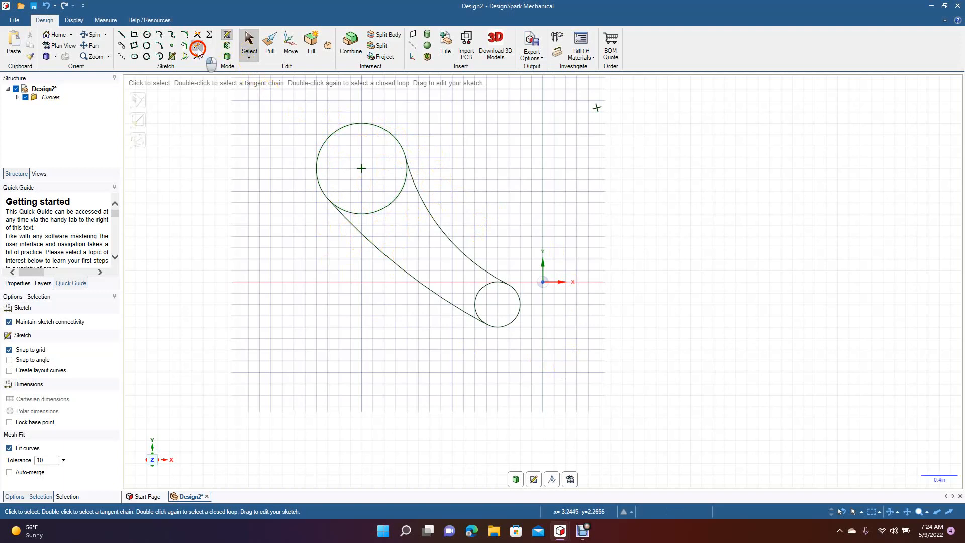
pyautogui.click(379, 209)
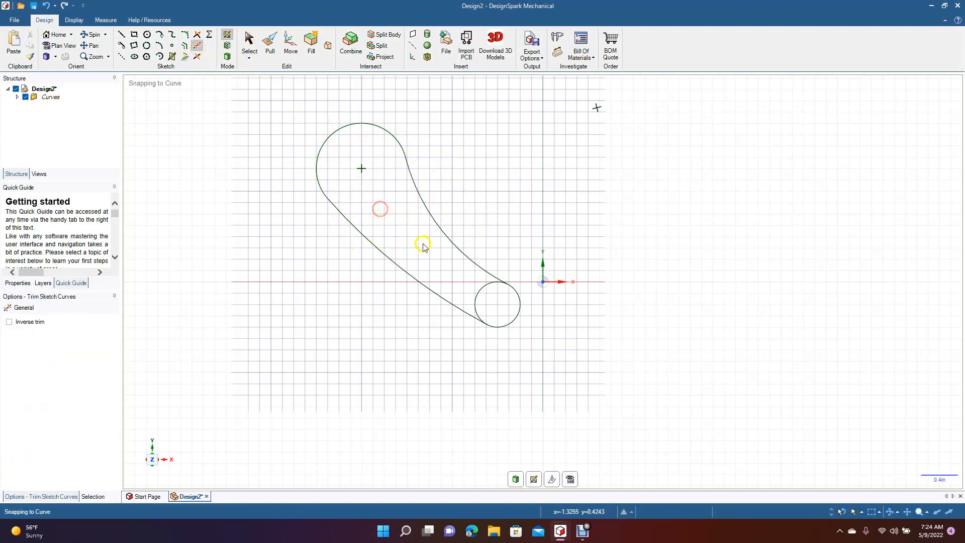
pyautogui.click(483, 294)
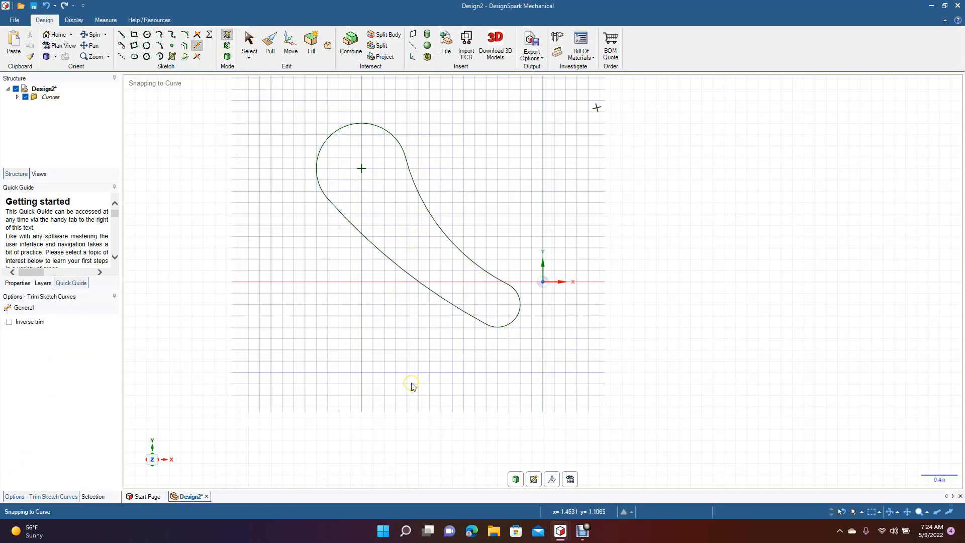
# Undo the circle trims and both tangent arcs, back to the two full circles.
pyautogui.hotkey('ctrl', 'z')
pyautogui.hotkey('ctrl', 'z')
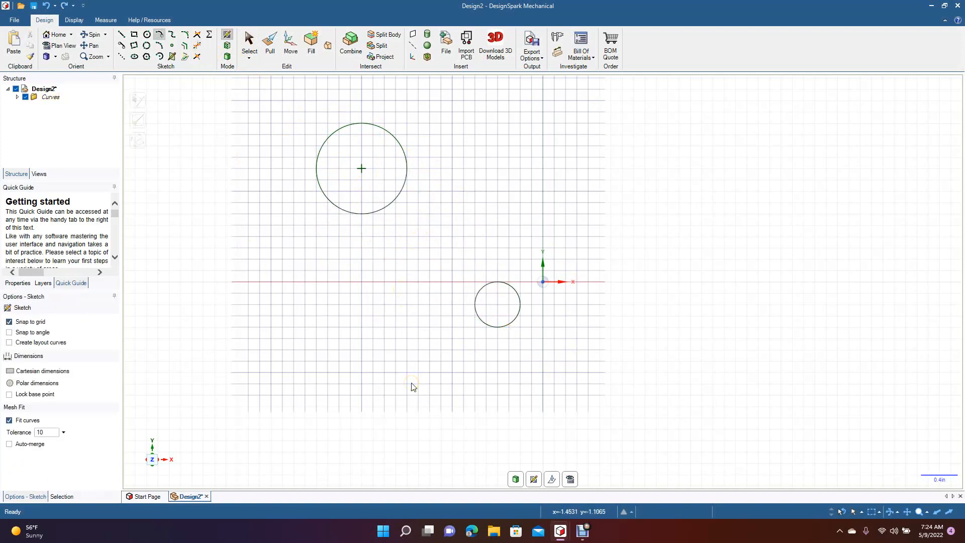
# Draw a three-point arc with a radius of about 2.05 in from the large circle's upper right to the small circle's upper right.
pyautogui.click(160, 47)
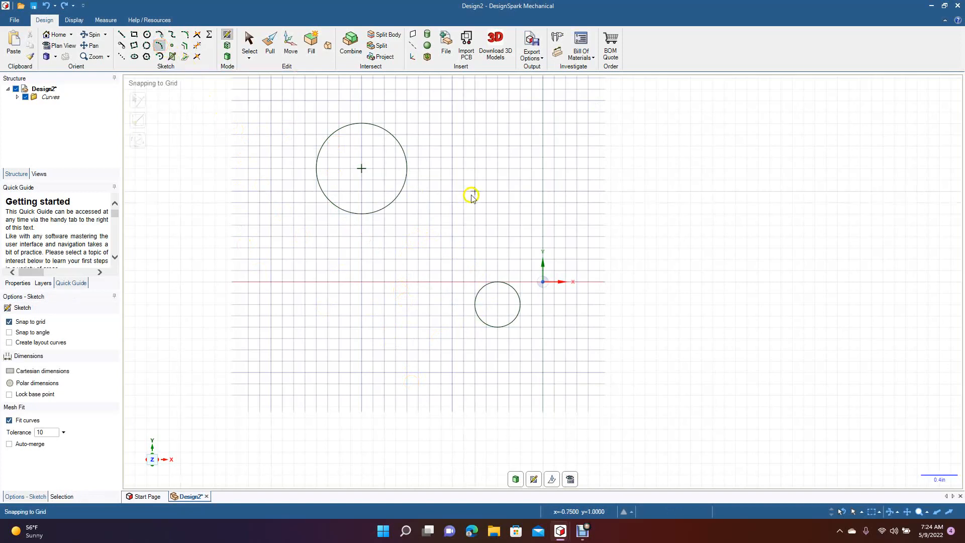
pyautogui.click(397, 142)
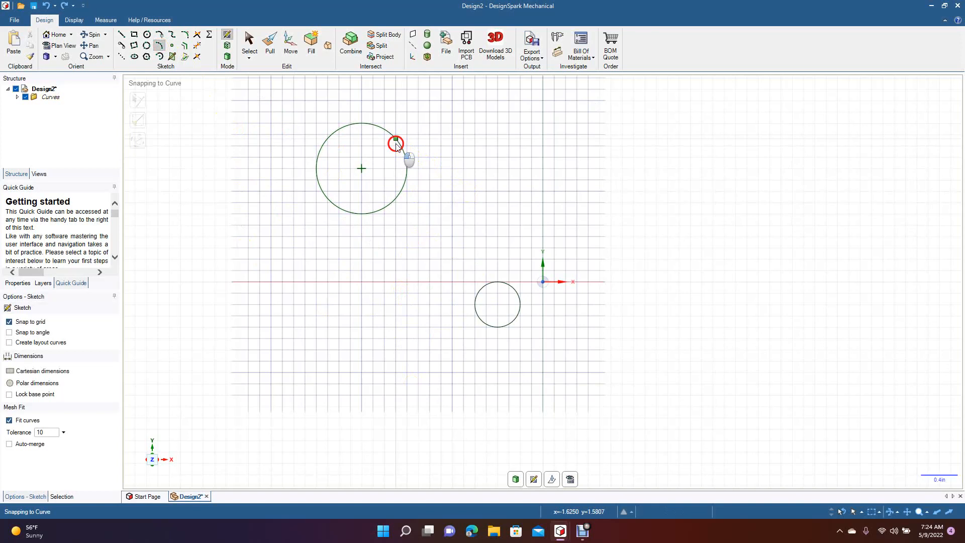
pyautogui.click(513, 291)
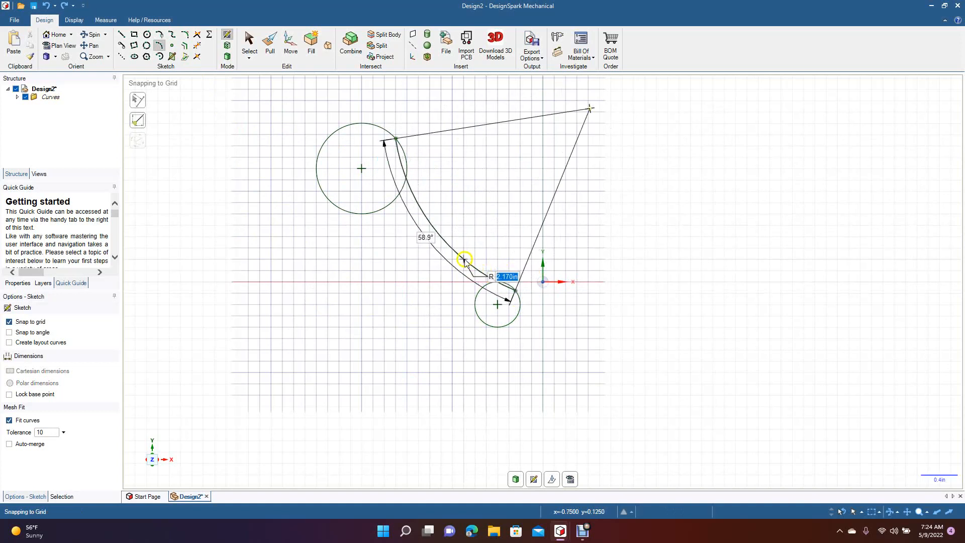
pyautogui.click(435, 224)
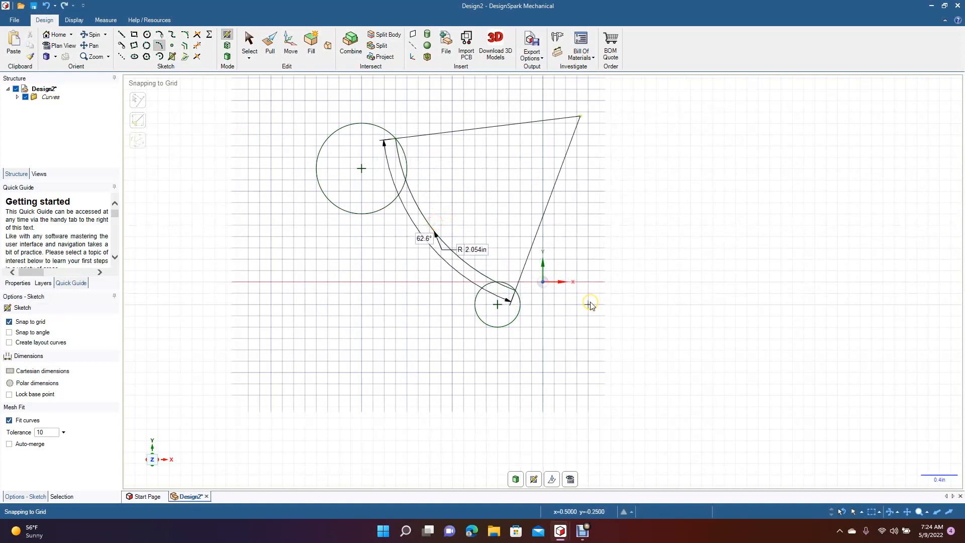
# Undo the three-point arc and delete both remaining circles from the sketch.
pyautogui.hotkey('ctrl', 'z')
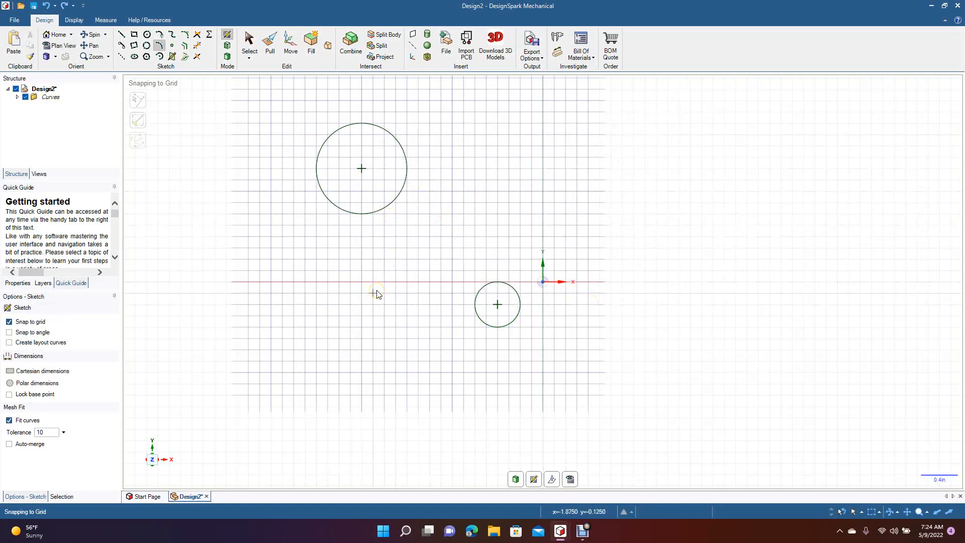
pyautogui.hotkey('ctrl', 'a')
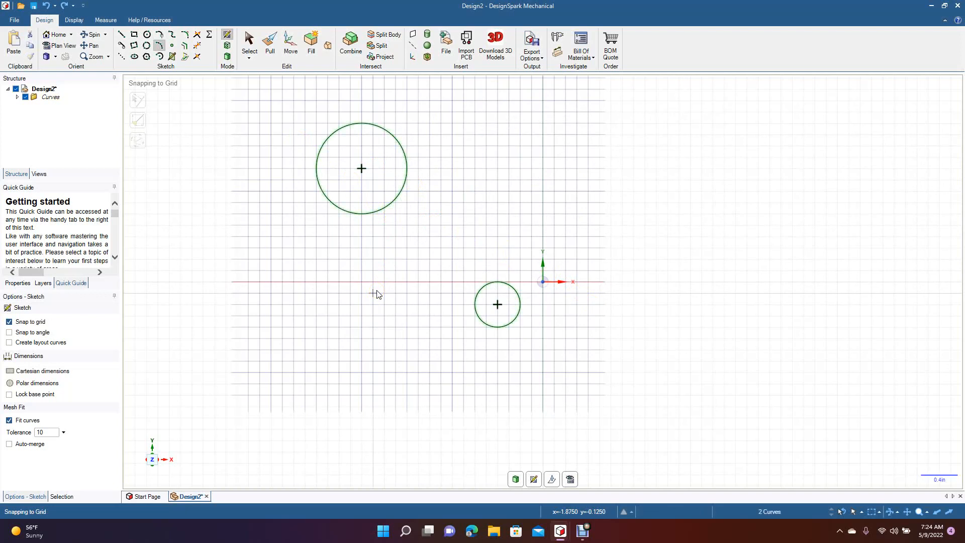
pyautogui.press('Delete')
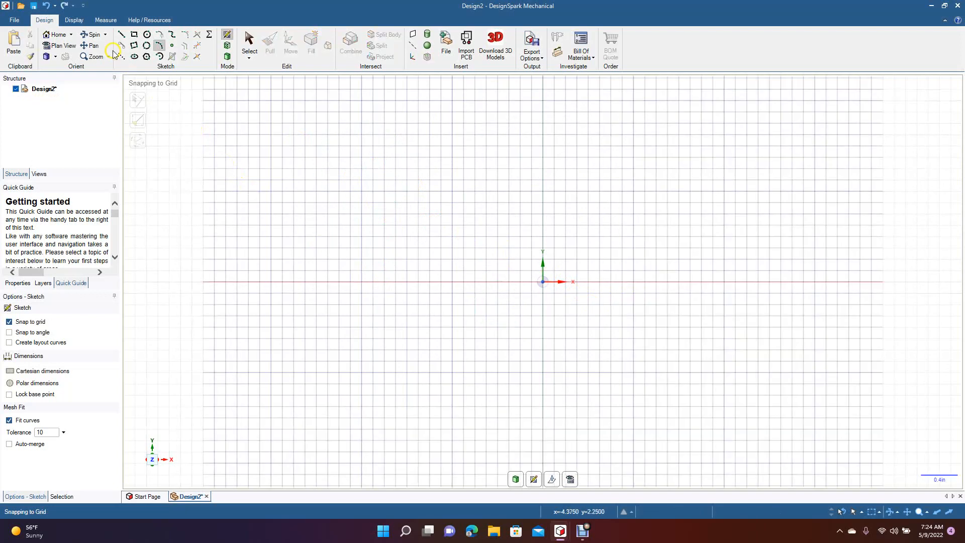
# Draw an open U from three connected lines: two 1.25 in vertical sides joined by a 0.75 in horizontal base.
pyautogui.click(121, 35)
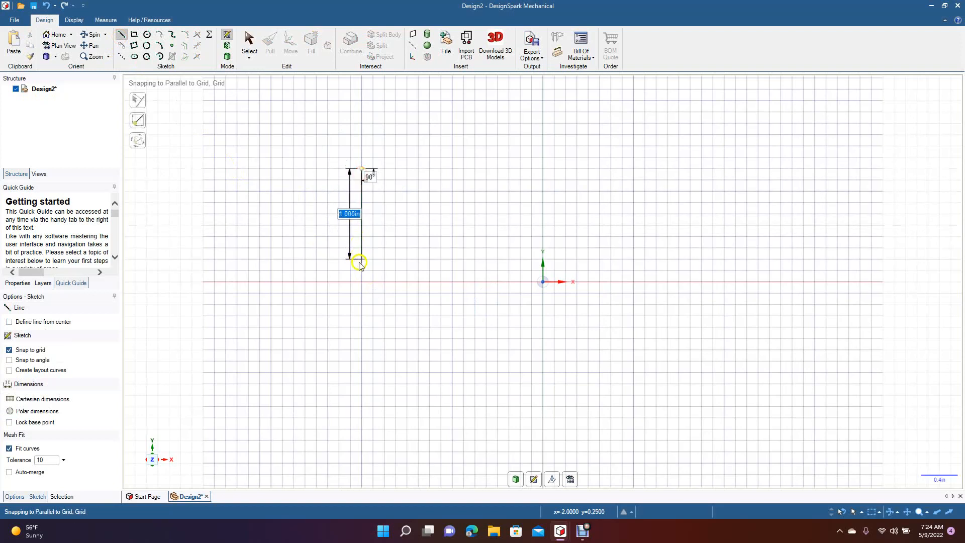
pyautogui.click(359, 283)
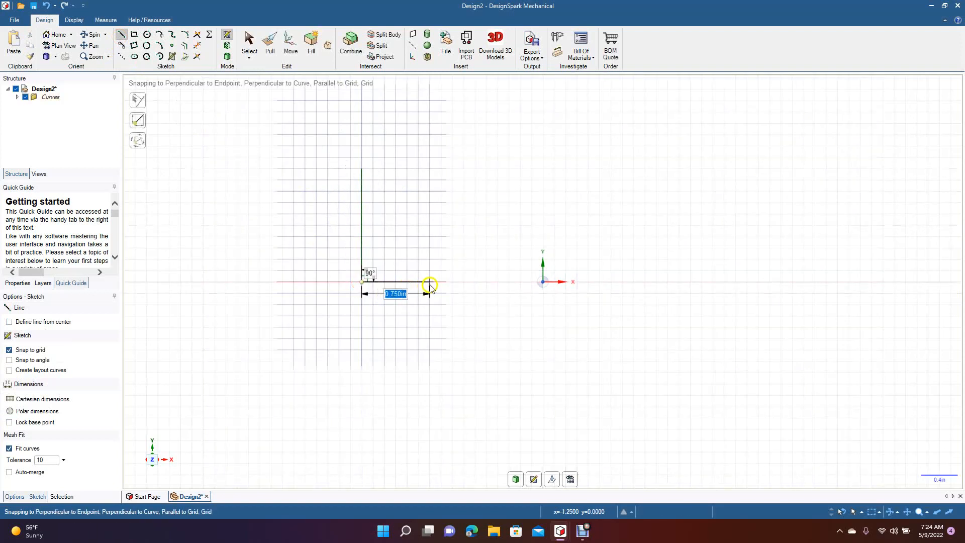
pyautogui.click(430, 283)
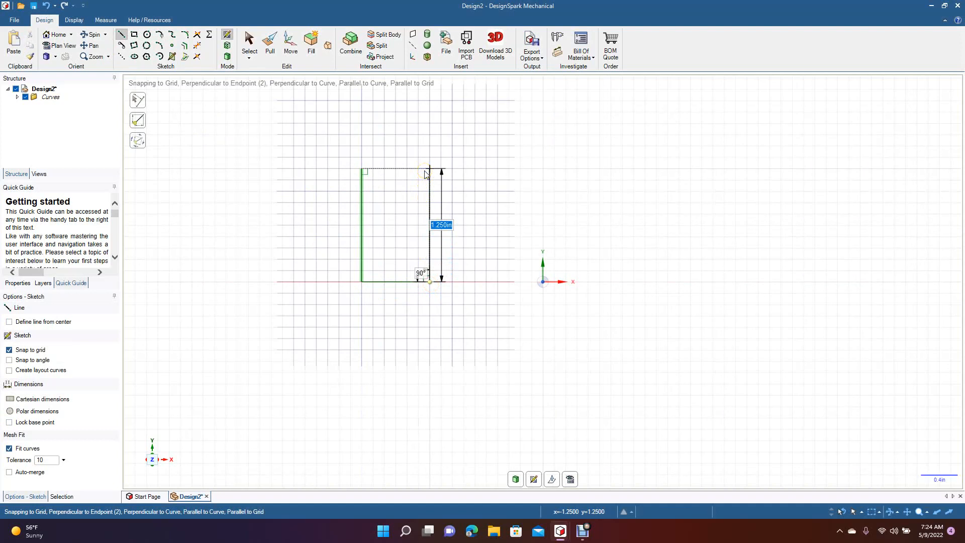
pyautogui.click(424, 174)
pyautogui.click(246, 39)
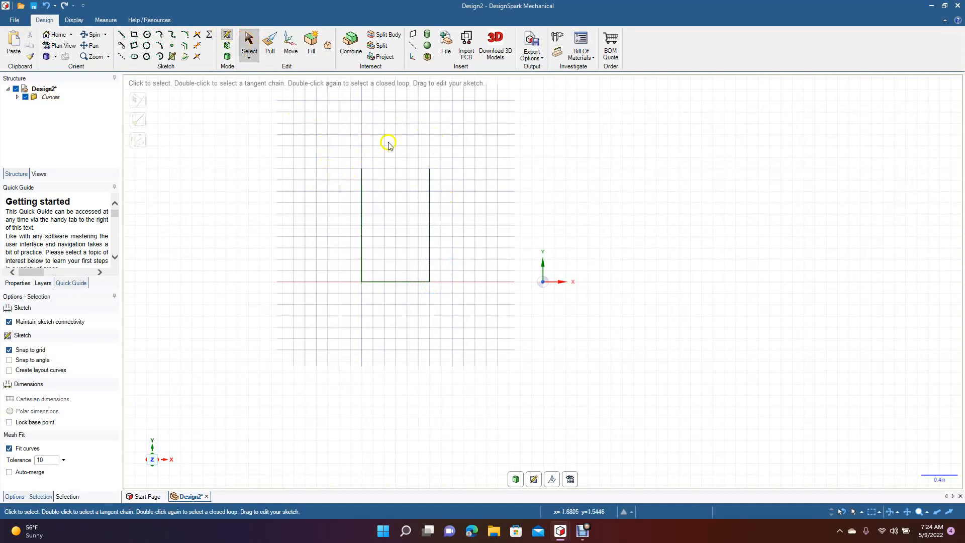
# Close the top of the U with a 180° three-point arc of 0.375 in radius between the vertical lines' upper ends.
pyautogui.click(159, 47)
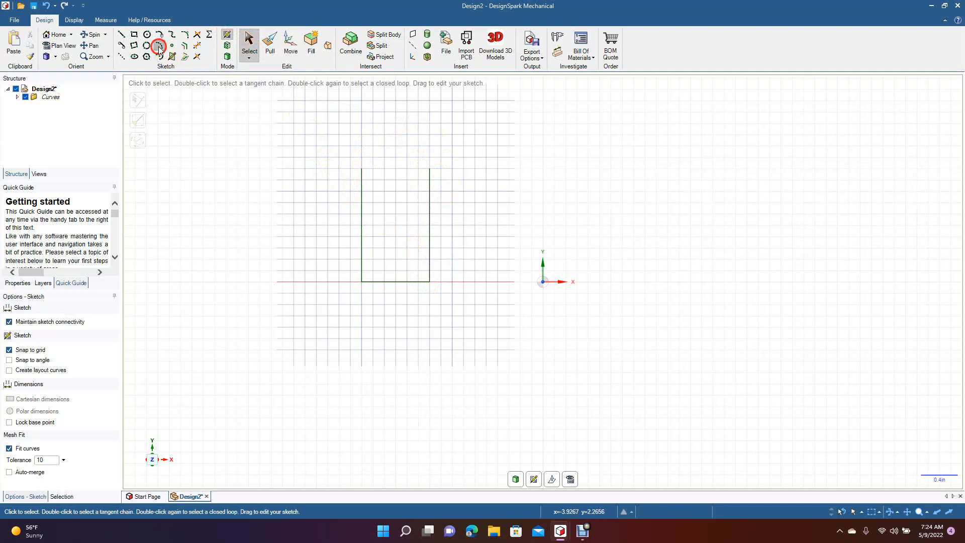
pyautogui.click(361, 169)
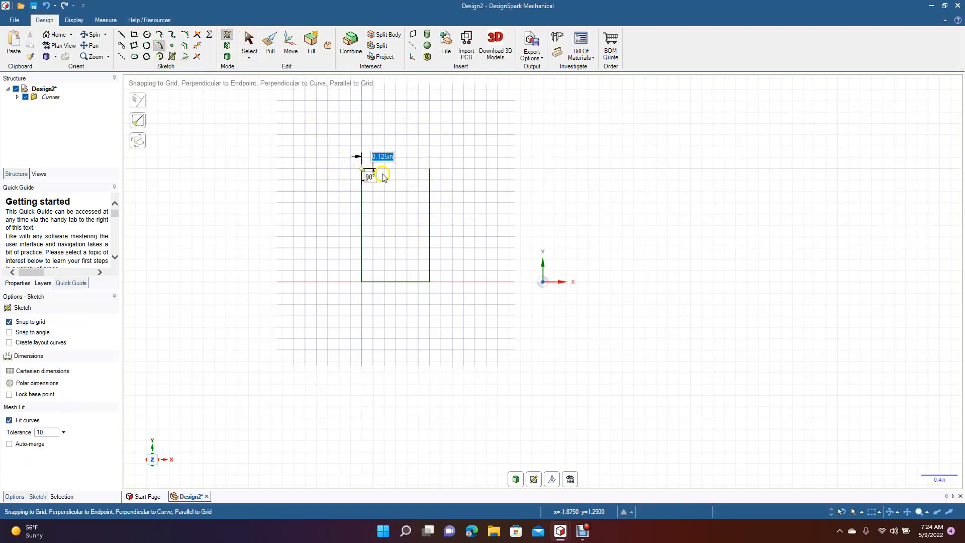
pyautogui.click(430, 170)
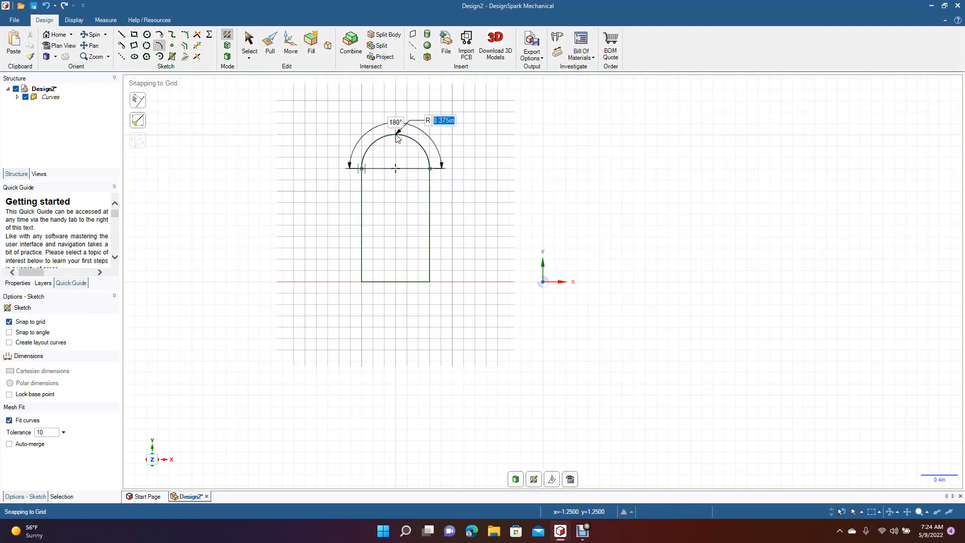
pyautogui.click(398, 136)
pyautogui.click(249, 43)
pyautogui.click(328, 222)
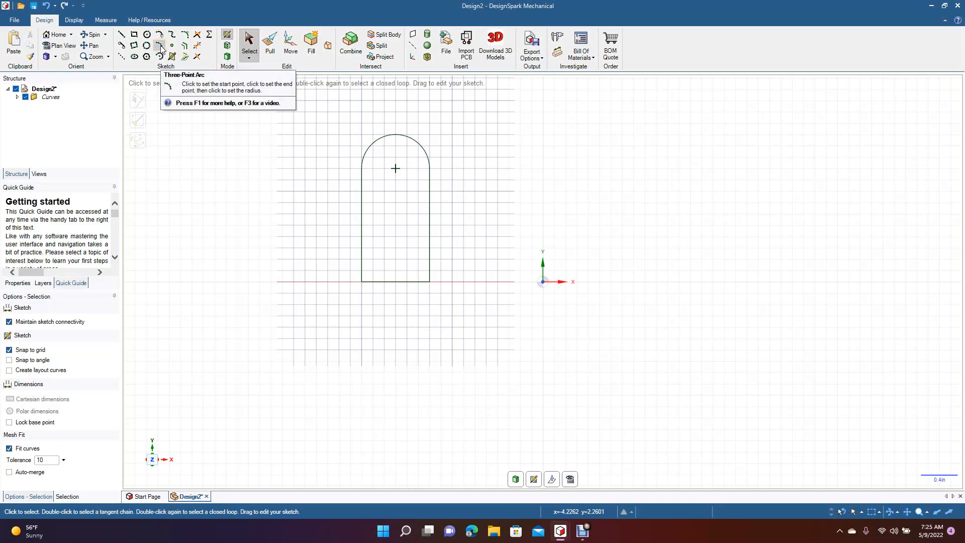
# Draw an ellipse centred on the base line's midpoint, 0.75 in wide and 0.5 in high.
pyautogui.click(135, 59)
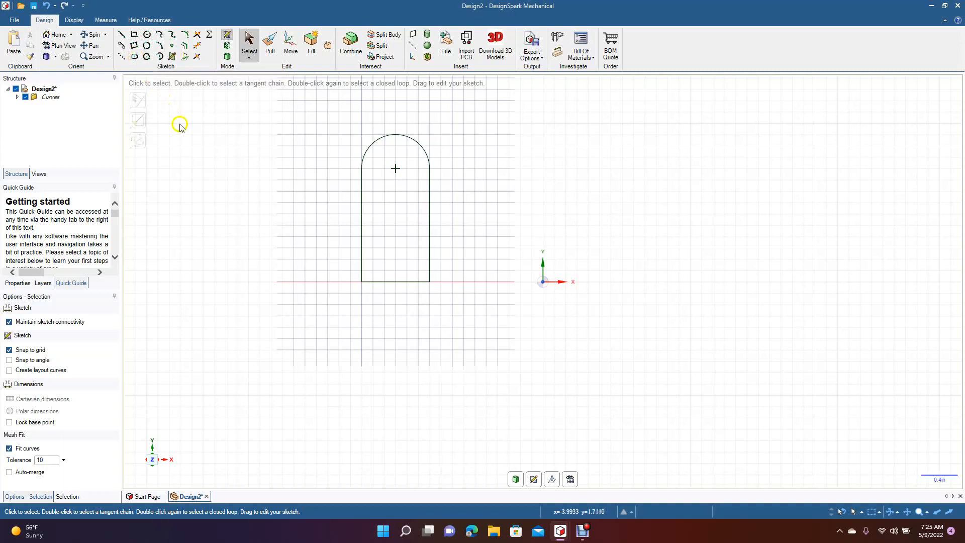
pyautogui.click(135, 56)
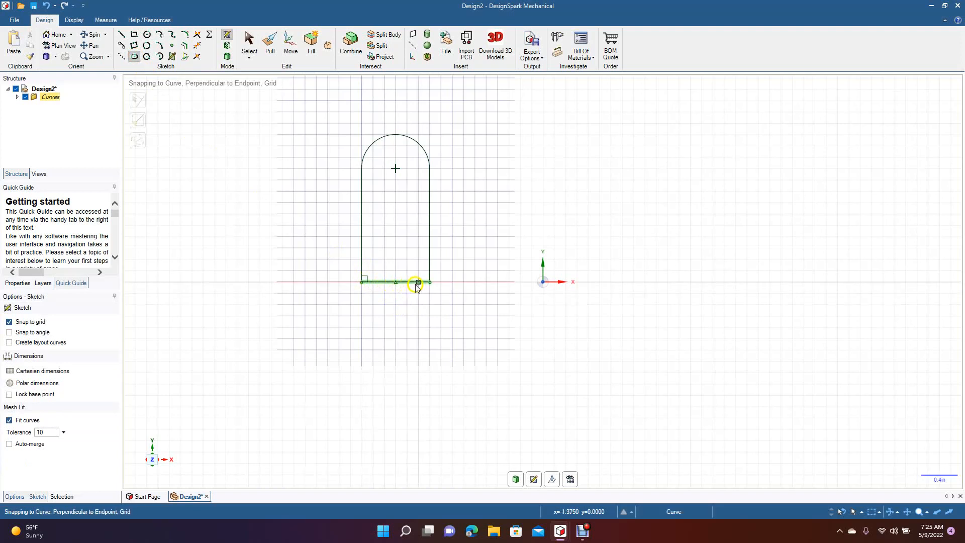
pyautogui.click(397, 283)
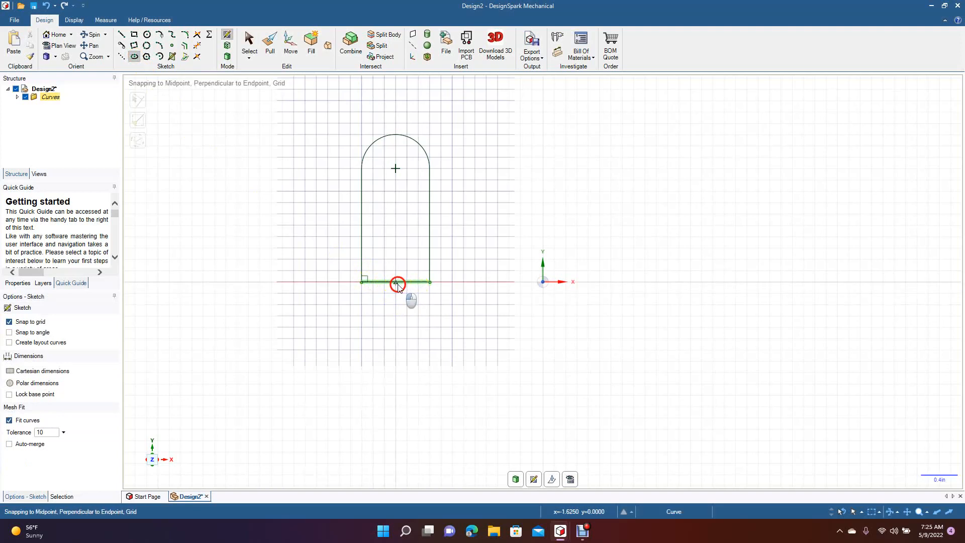
pyautogui.click(430, 283)
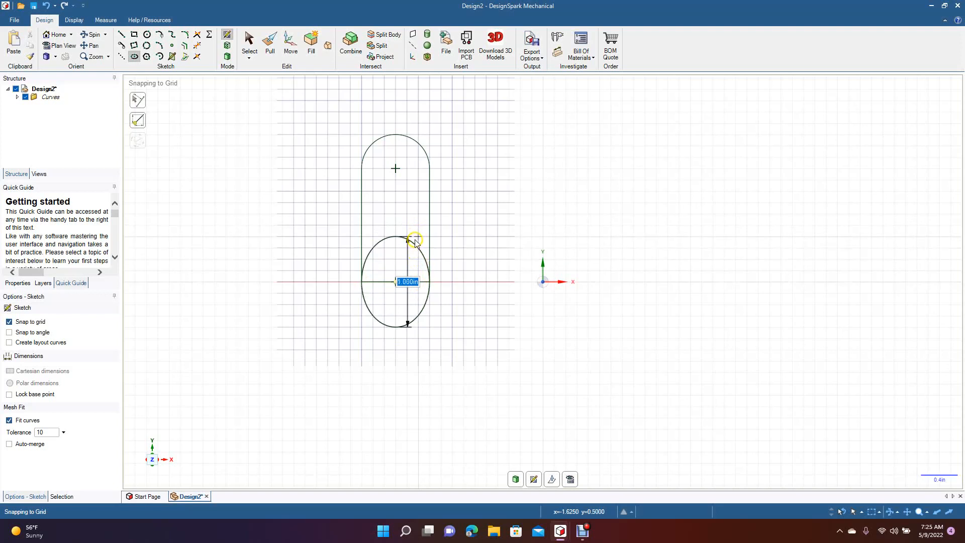
pyautogui.click(413, 260)
pyautogui.click(245, 42)
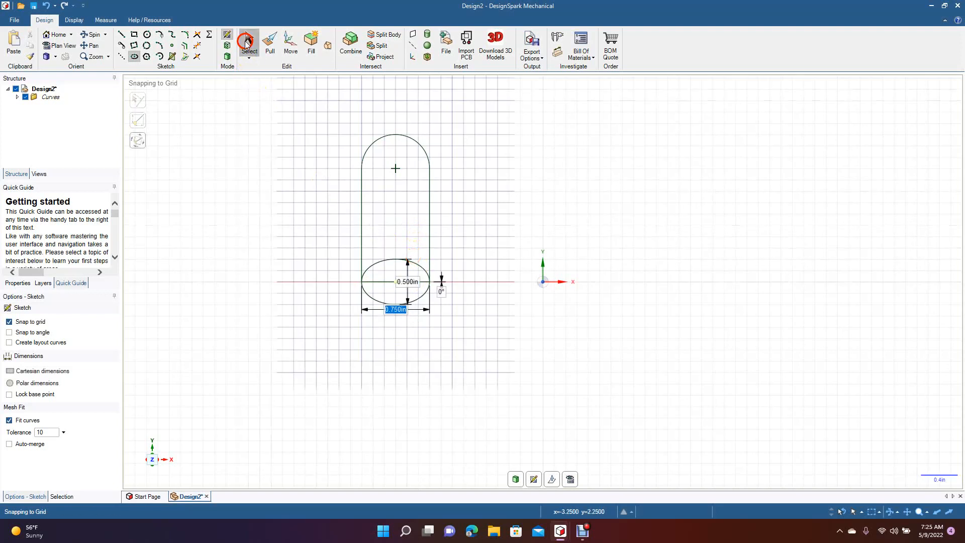
# Trim away the base line and the lower half of the ellipse.
pyautogui.click(196, 45)
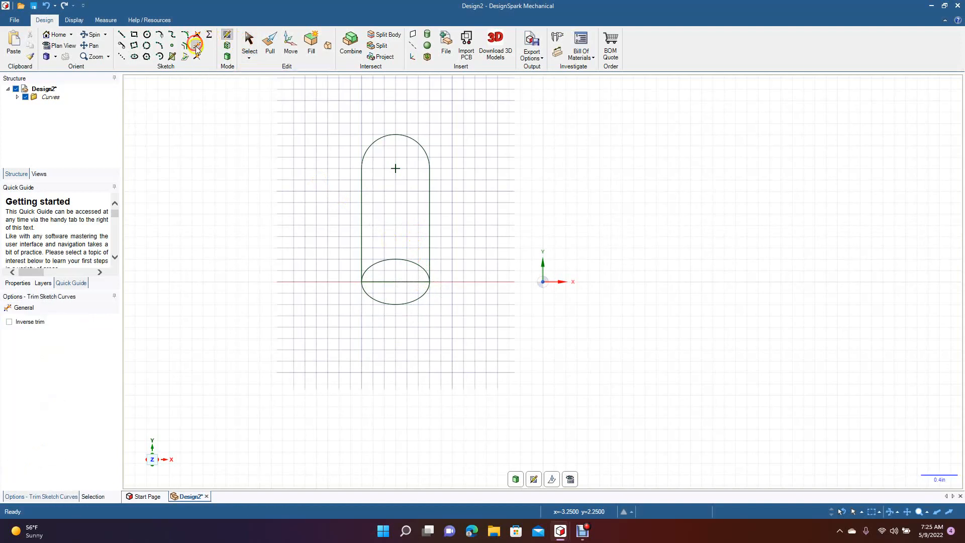
pyautogui.click(391, 282)
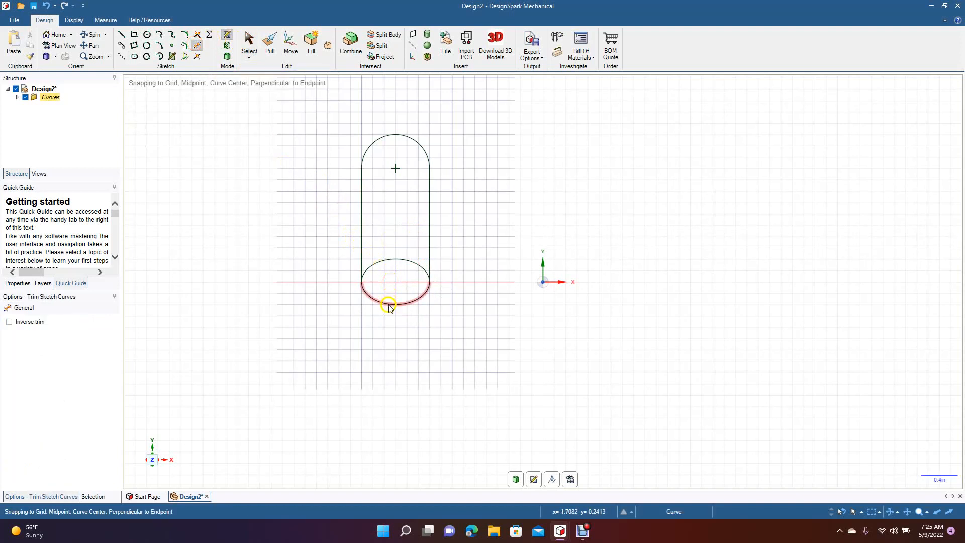
pyautogui.click(389, 303)
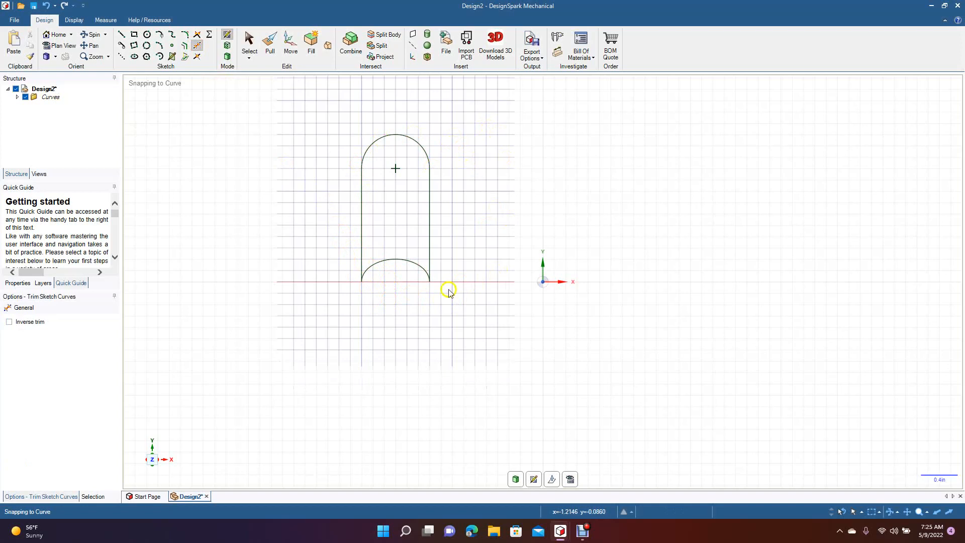
# Offset the whole closed profile inward by about 0.125 in.
pyautogui.click(250, 48)
pyautogui.moveTo(305, 112)
pyautogui.mouseDown()
pyautogui.moveTo(495, 329)
pyautogui.moveTo(517, 374)
pyautogui.mouseUp()
pyautogui.click(185, 45)
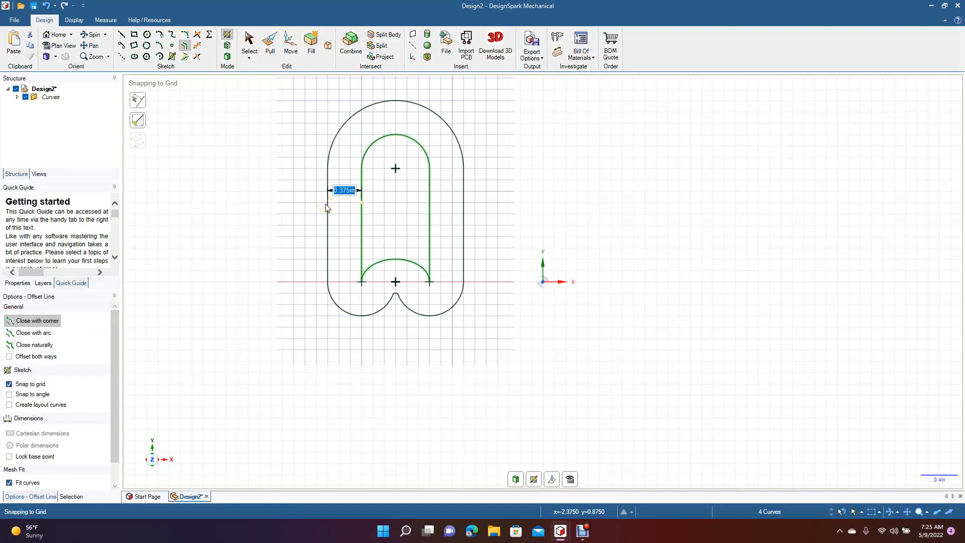
pyautogui.click(369, 208)
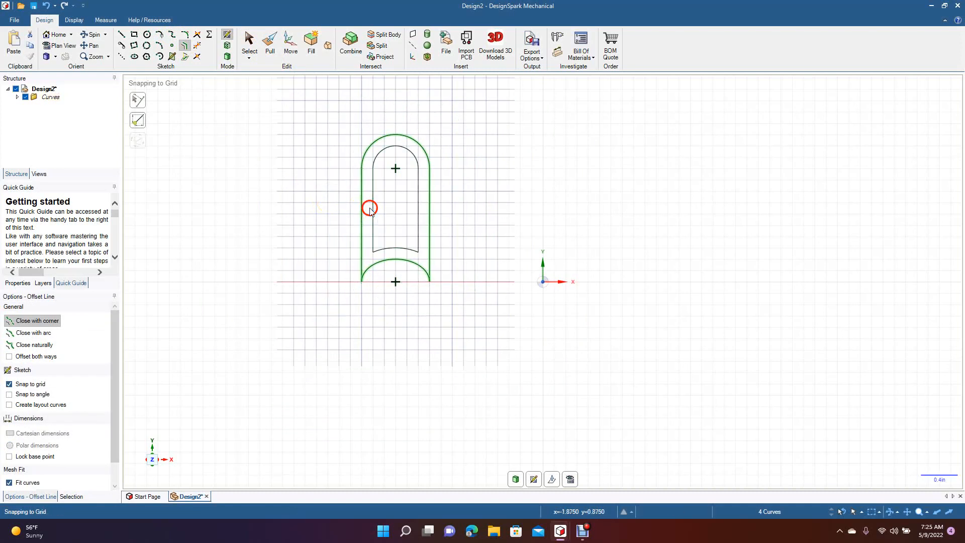
pyautogui.click(248, 42)
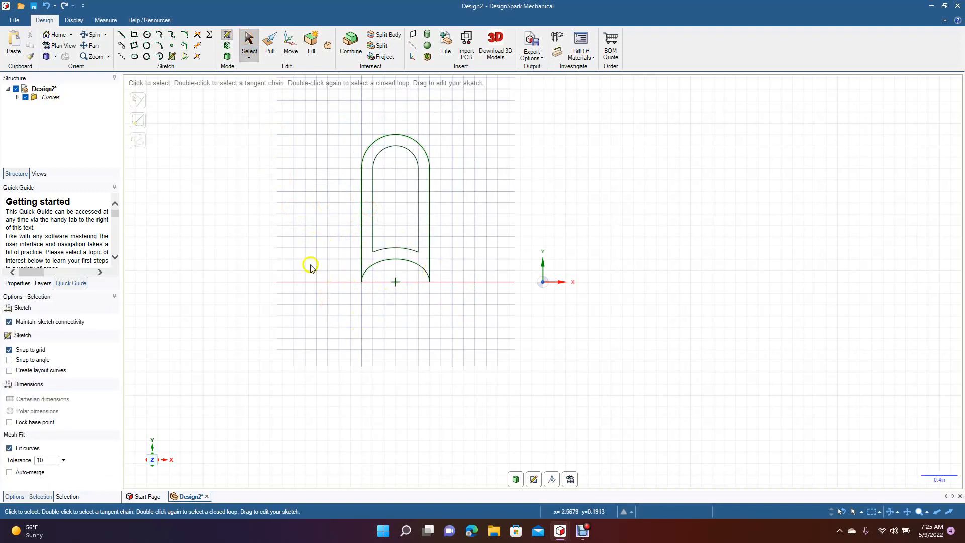
# Delete the arched profile together with its inner offset.
pyautogui.moveTo(327, 114)
pyautogui.mouseDown()
pyautogui.moveTo(377, 168)
pyautogui.moveTo(470, 341)
pyautogui.mouseUp()
pyautogui.press('Delete')
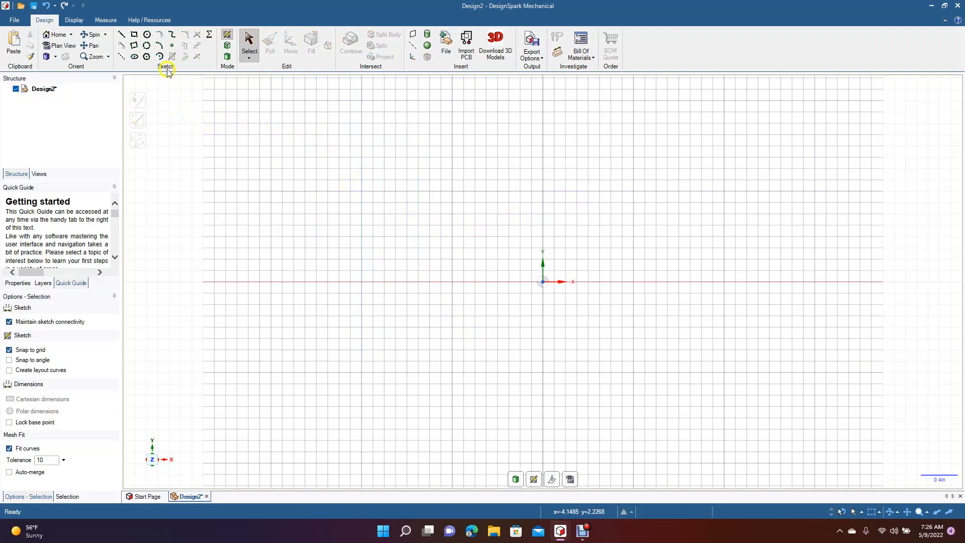
pyautogui.click(147, 46)
pyautogui.click(133, 57)
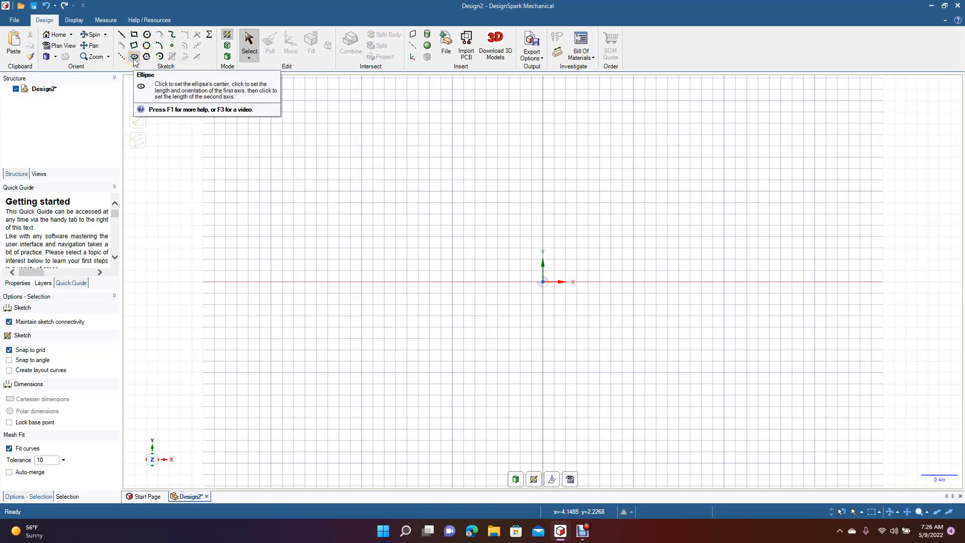
pyautogui.click(160, 46)
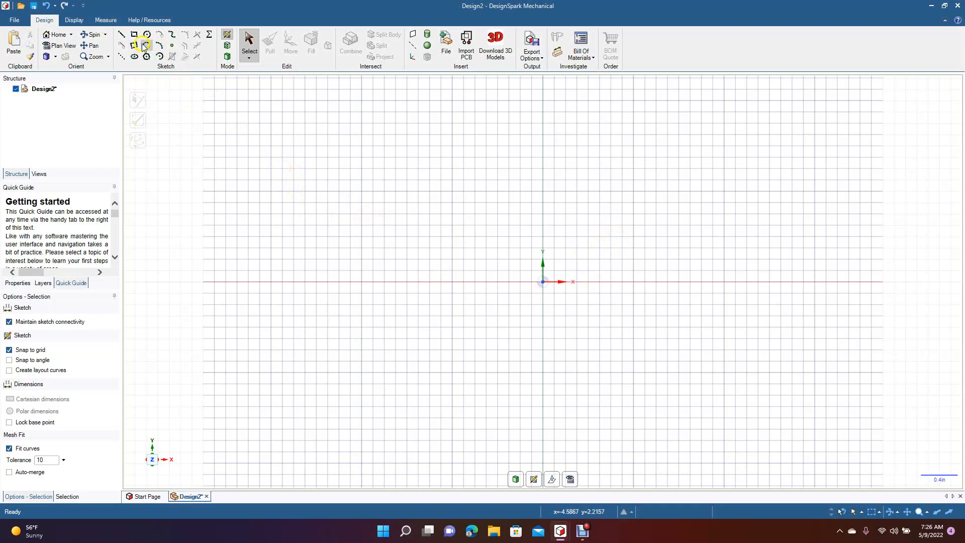
# Draw a circle about 1.5 in in diameter and a smaller one about 0.79 in in diameter to its right, near the origin.
pyautogui.click(282, 225)
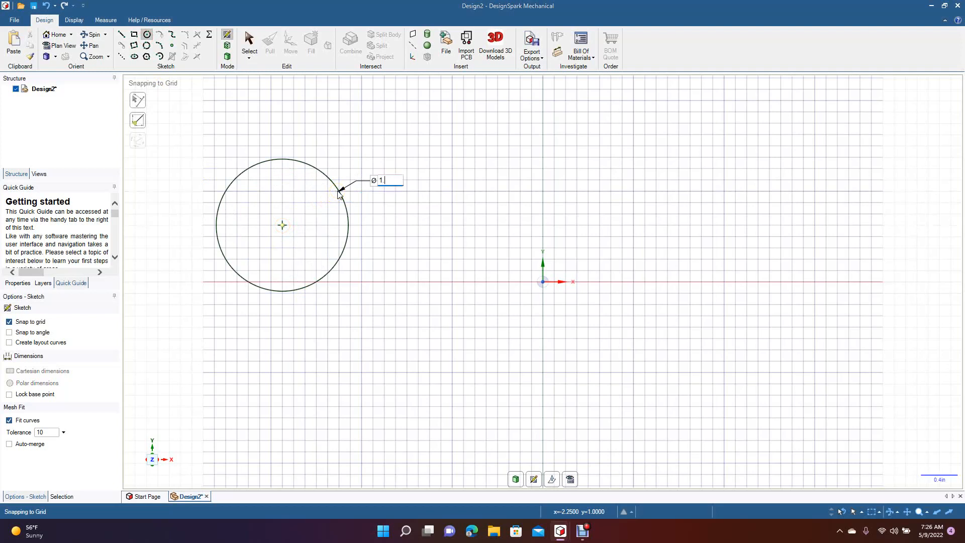
pyautogui.click(343, 190)
pyautogui.click(570, 235)
pyautogui.click(601, 226)
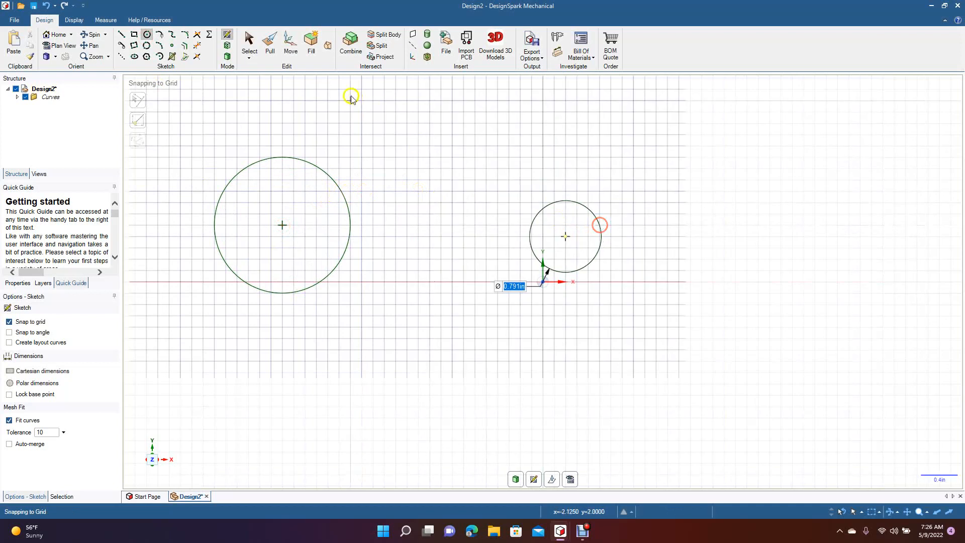
pyautogui.click(249, 42)
pyautogui.click(450, 177)
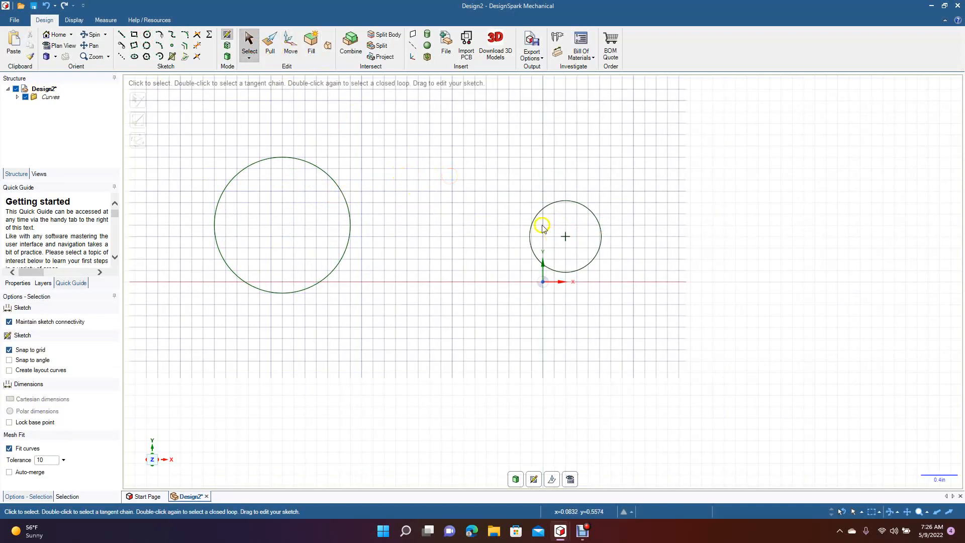
# Draw a tangent arc about 4.42 in in diameter from the large circle's upper right to the small circle's upper left.
pyautogui.click(159, 36)
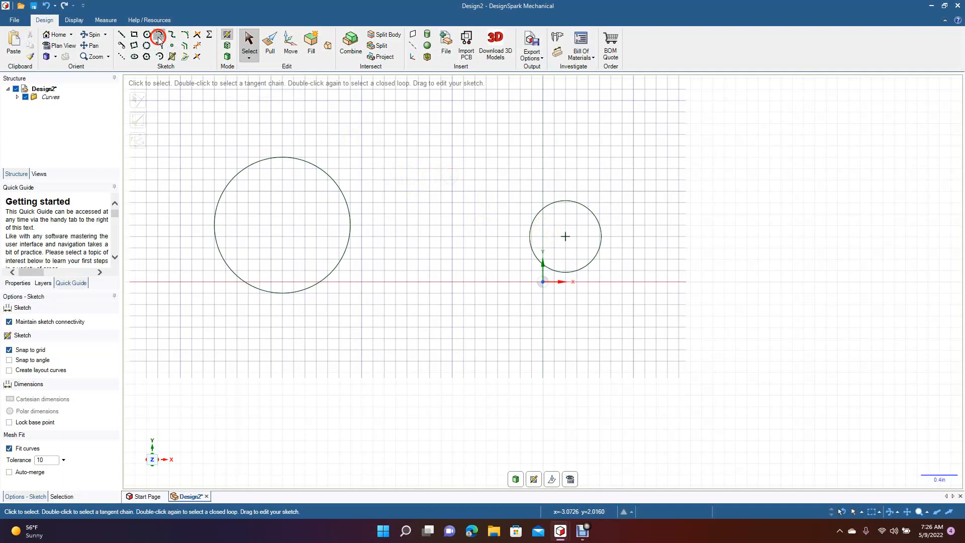
pyautogui.click(328, 175)
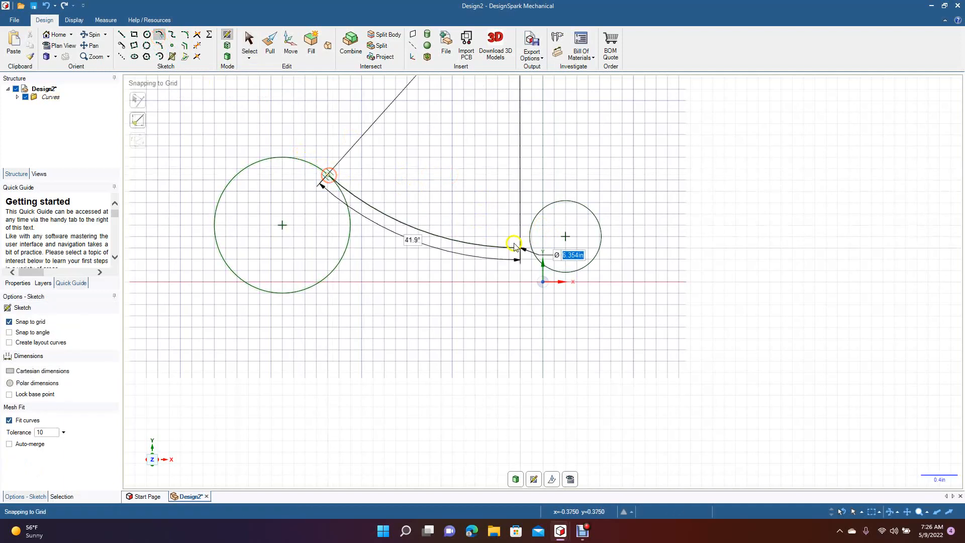
pyautogui.click(557, 203)
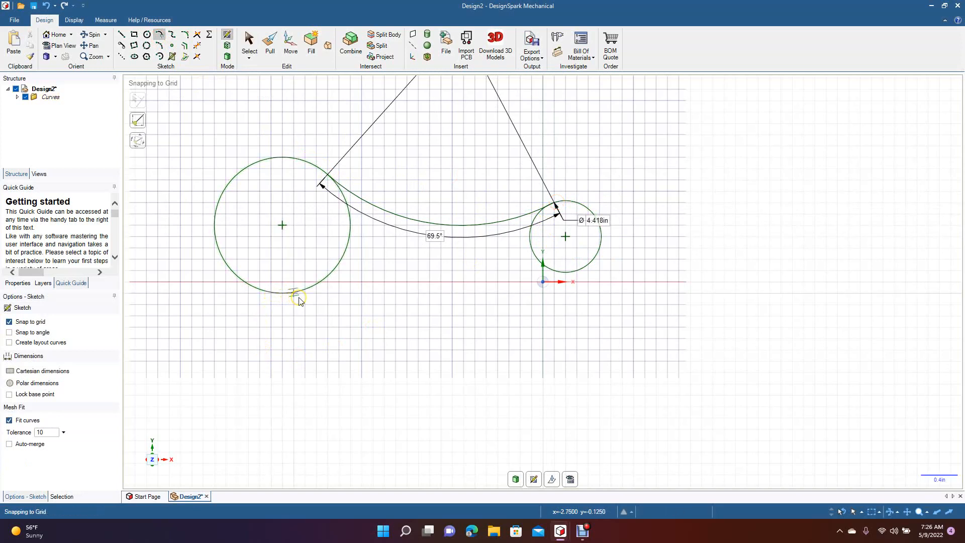
# Draw a second tangent arc about 43.53 in in diameter from the large circle's lowest point to the small circle's underside.
pyautogui.click(283, 293)
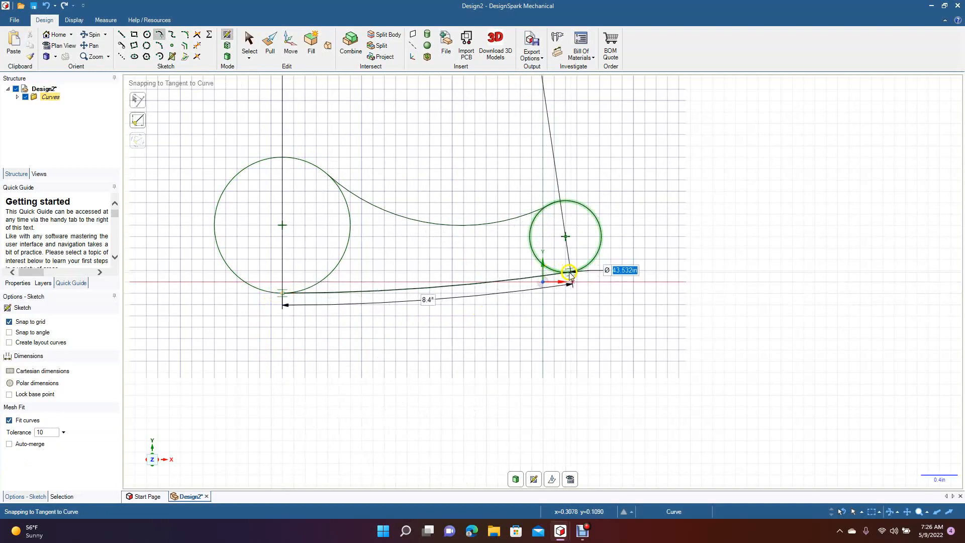
pyautogui.click(571, 275)
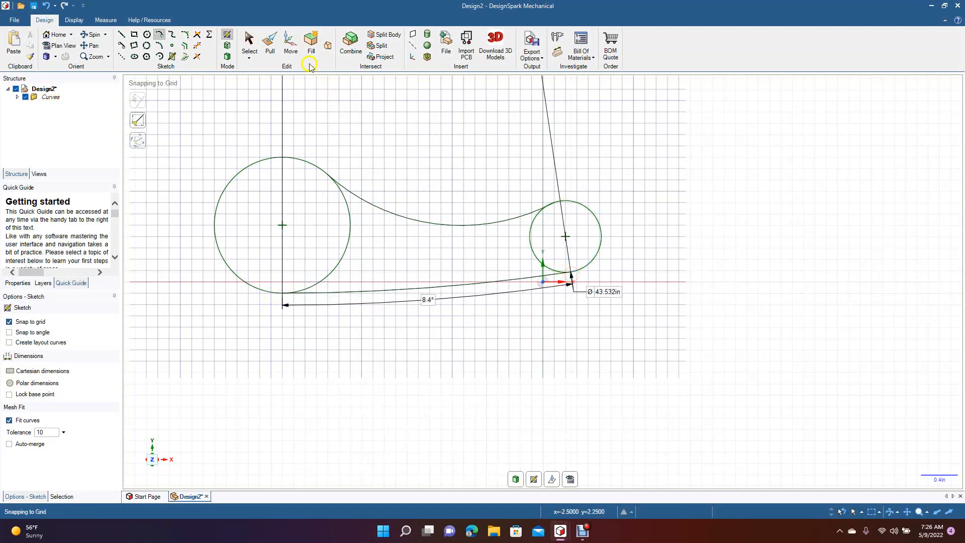
pyautogui.click(250, 49)
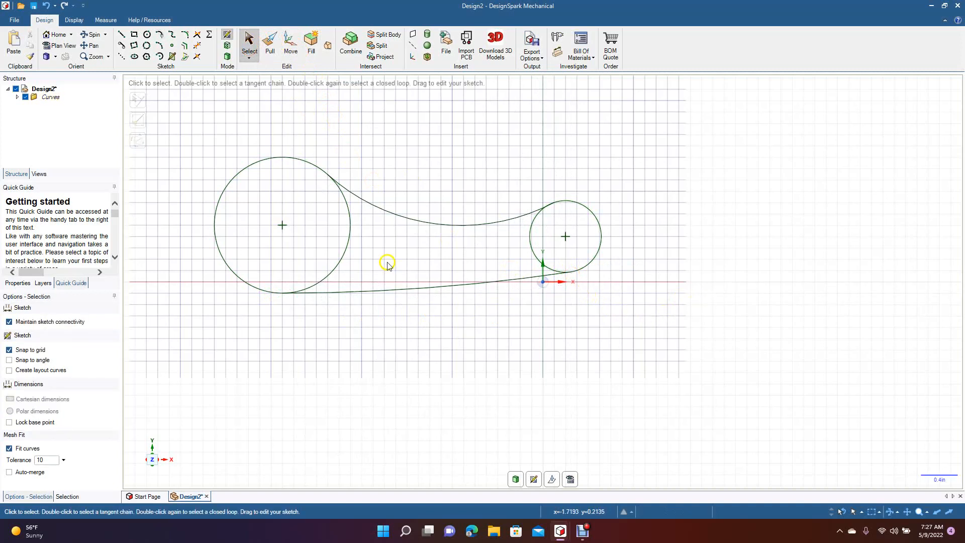
# Trim the inner arcs of the large and small circles to leave a single closed outline.
pyautogui.click(197, 45)
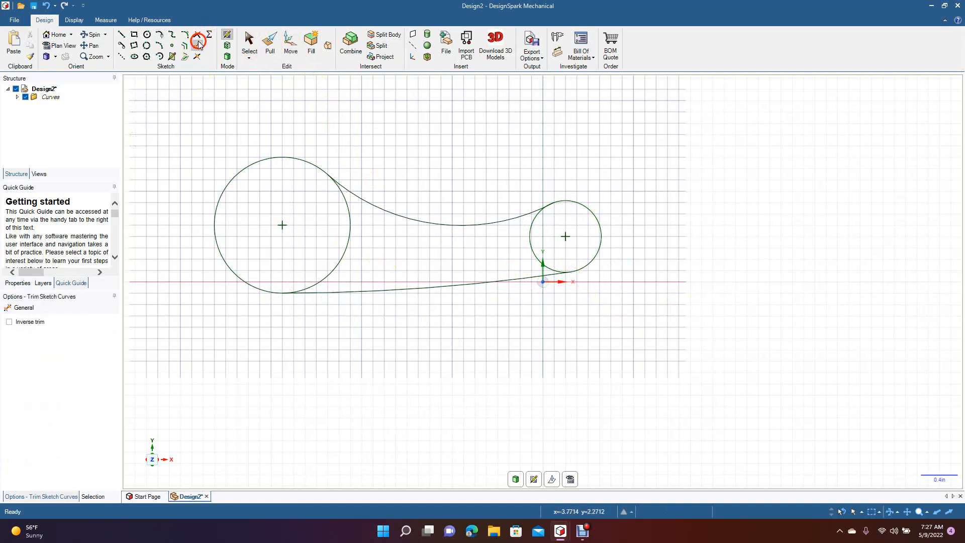
pyautogui.click(348, 230)
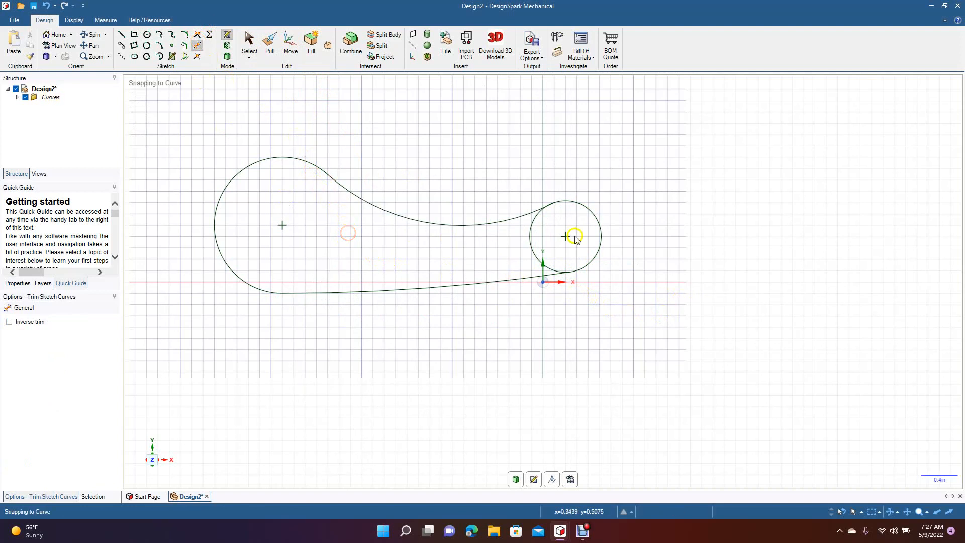
pyautogui.click(530, 246)
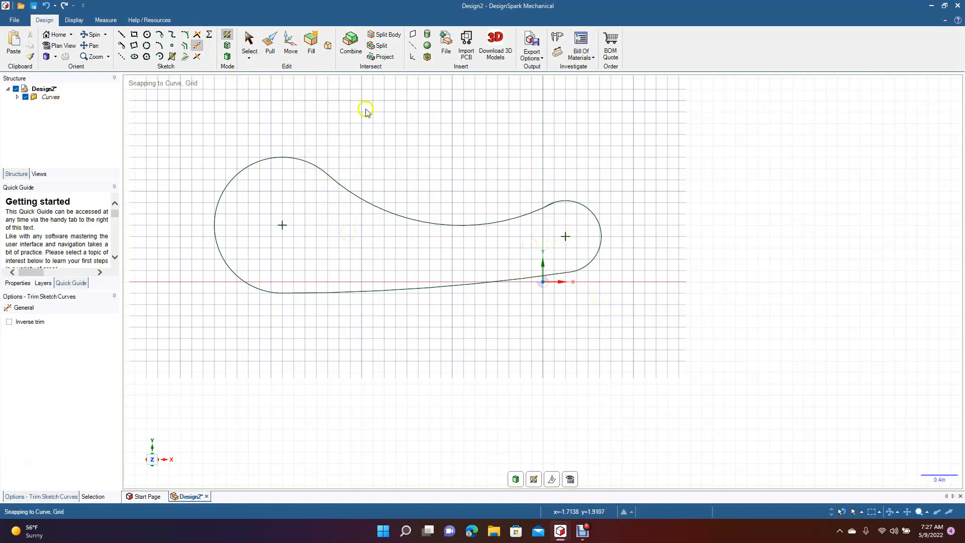
# Select the whole profile and offset it outward by a small distance, closing with corners.
pyautogui.hotkey('ctrl', 'a')
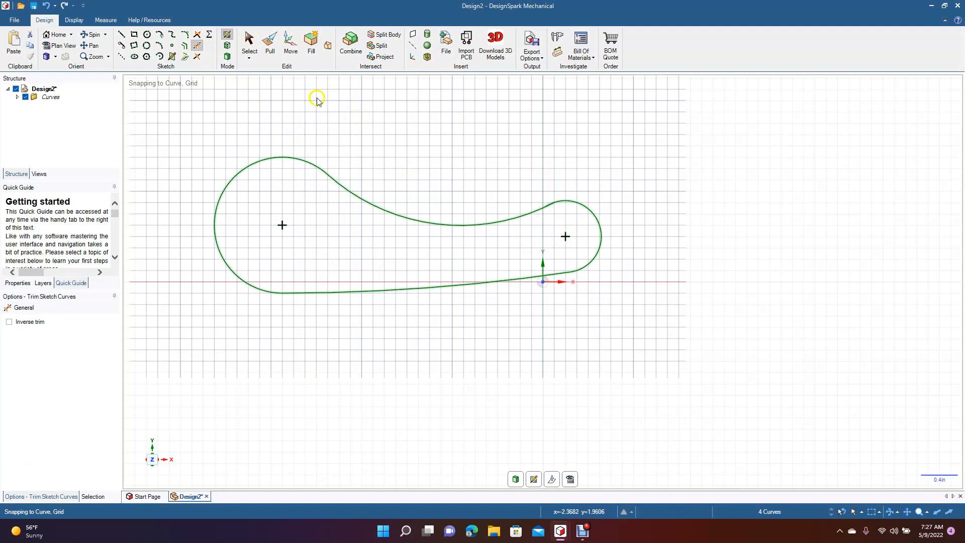
pyautogui.click(185, 46)
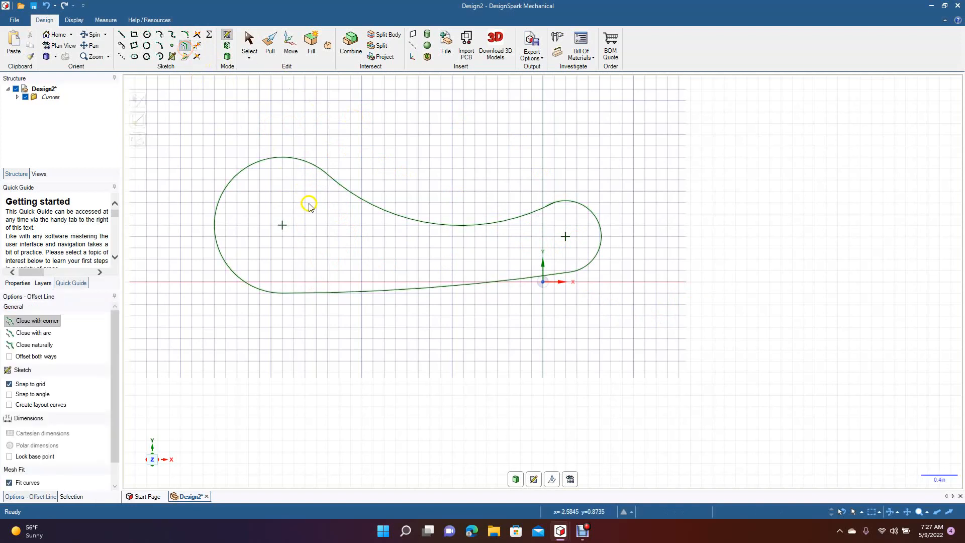
pyautogui.click(378, 221)
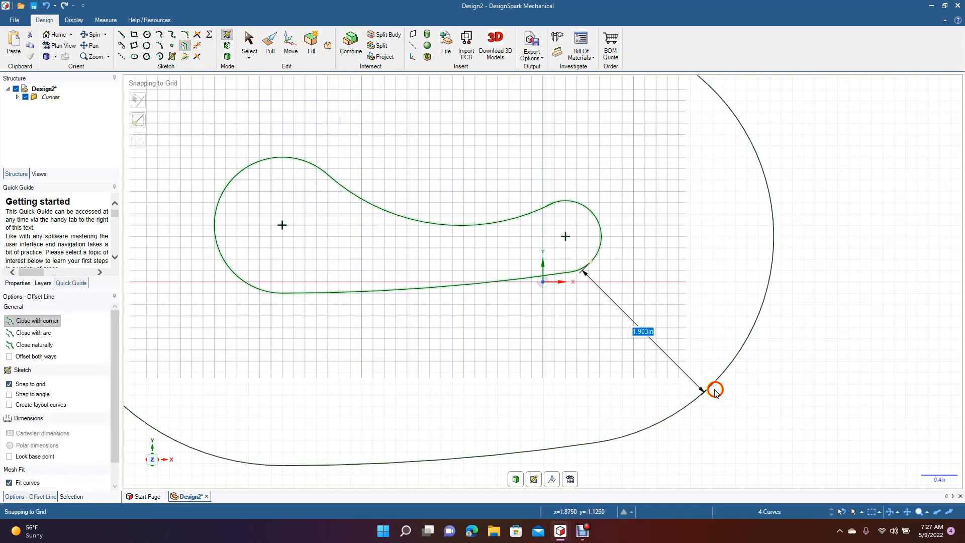
pyautogui.click(477, 306)
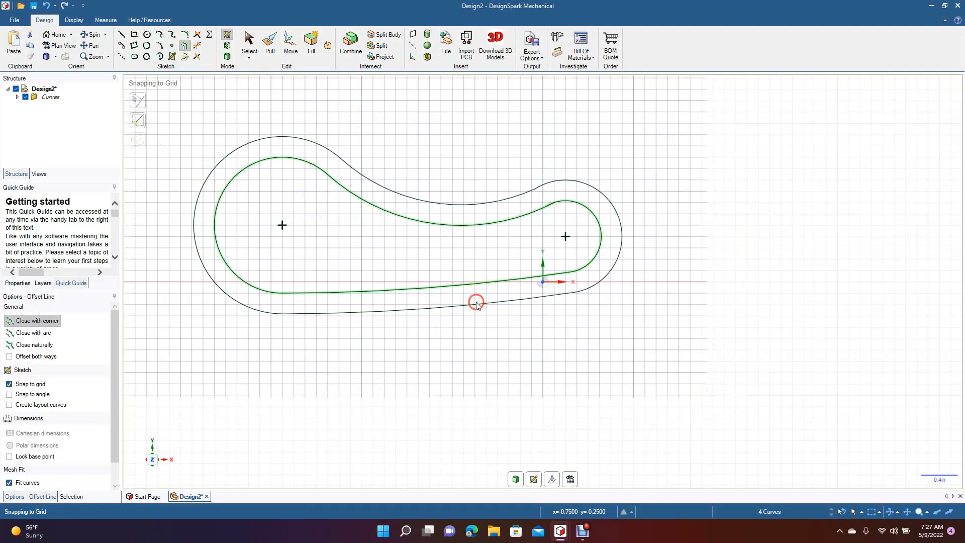
# Delete the curved profile together with its outer offset.
pyautogui.click(249, 44)
pyautogui.click(352, 86)
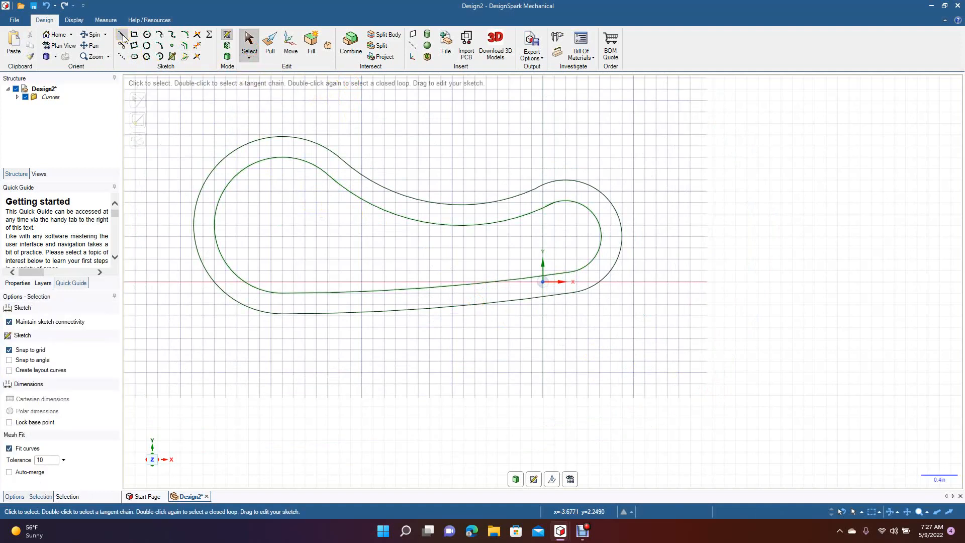
pyautogui.moveTo(169, 113); pyautogui.dragTo(738, 403)
pyautogui.press('Delete')
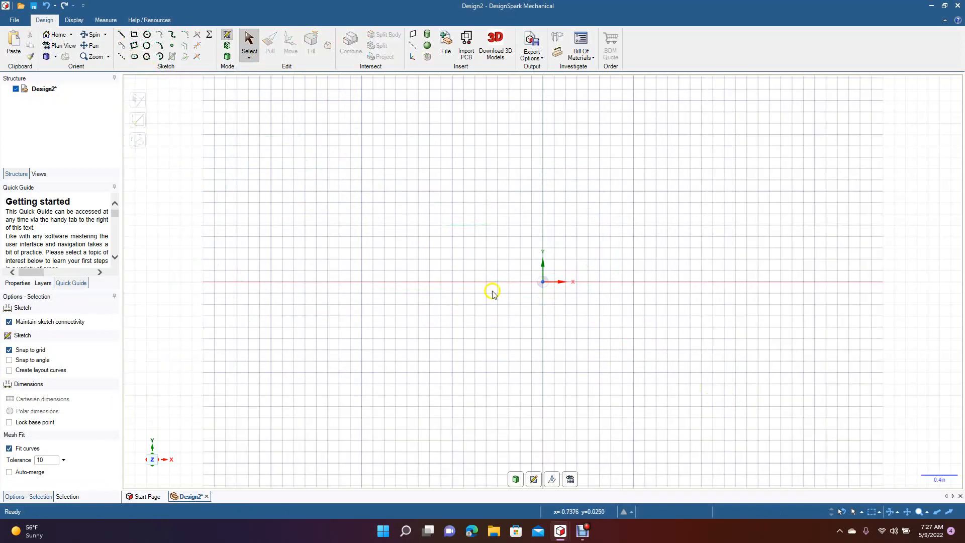
# Draw a closed rectangle from four connected lines, spanning x -2 to x 0.75 in, just above the X axis.
pyautogui.click(121, 34)
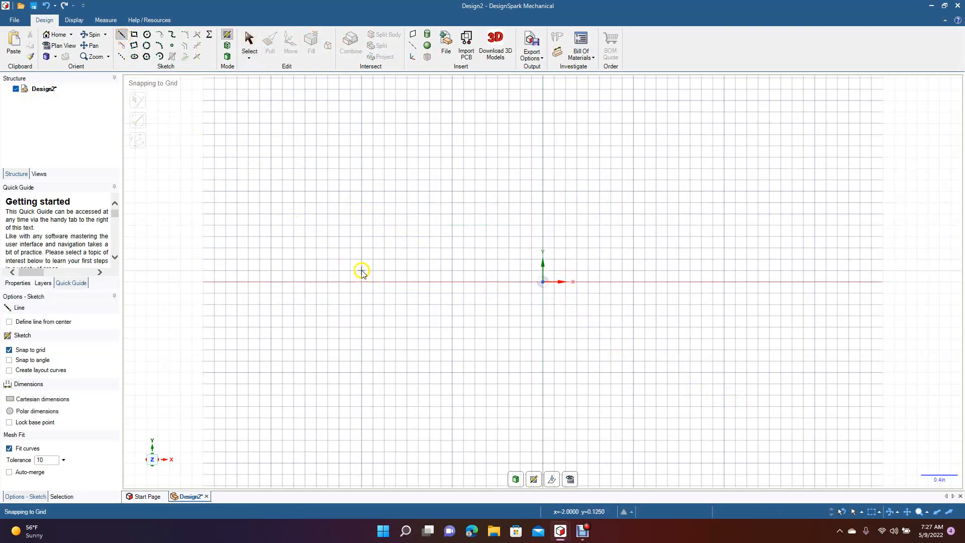
pyautogui.click(365, 156)
pyautogui.click(612, 157)
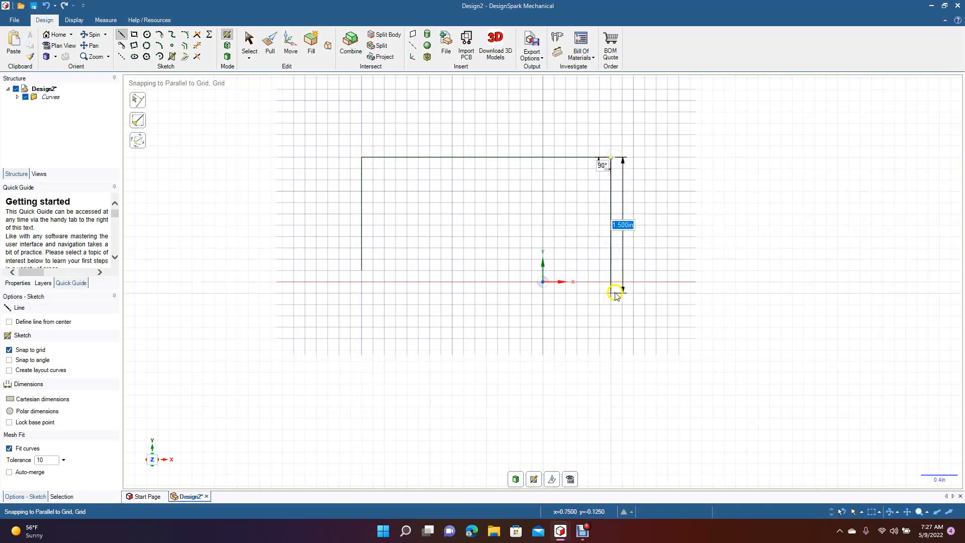
pyautogui.click(612, 272)
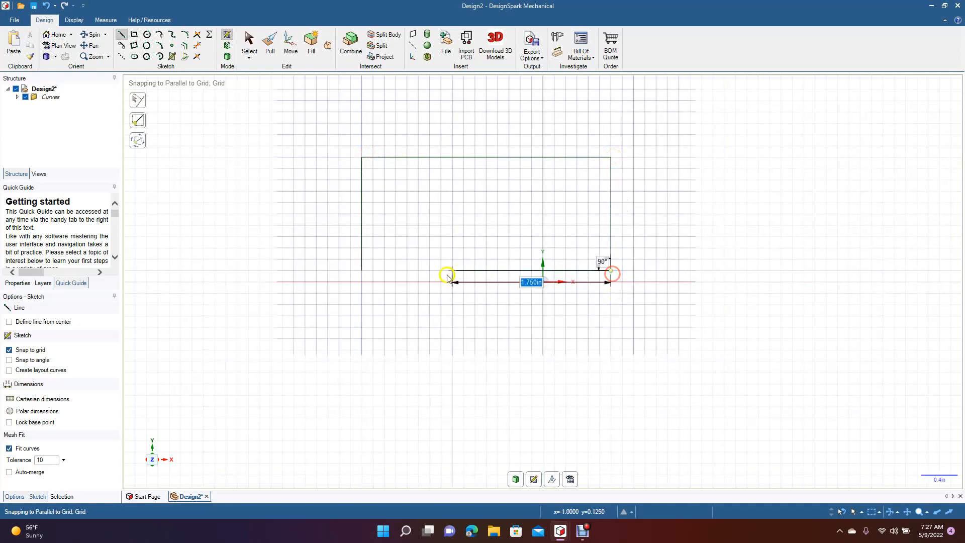
# Delete all four lines of the rectangle.
pyautogui.click(249, 43)
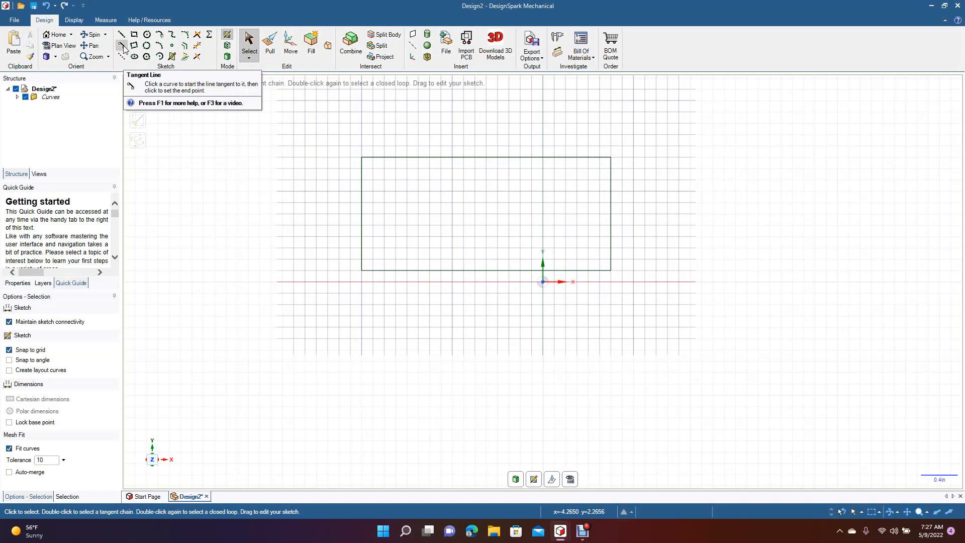
pyautogui.moveTo(339, 146)
pyautogui.mouseDown()
pyautogui.moveTo(555, 236)
pyautogui.moveTo(768, 345)
pyautogui.mouseUp()
pyautogui.press('Delete')
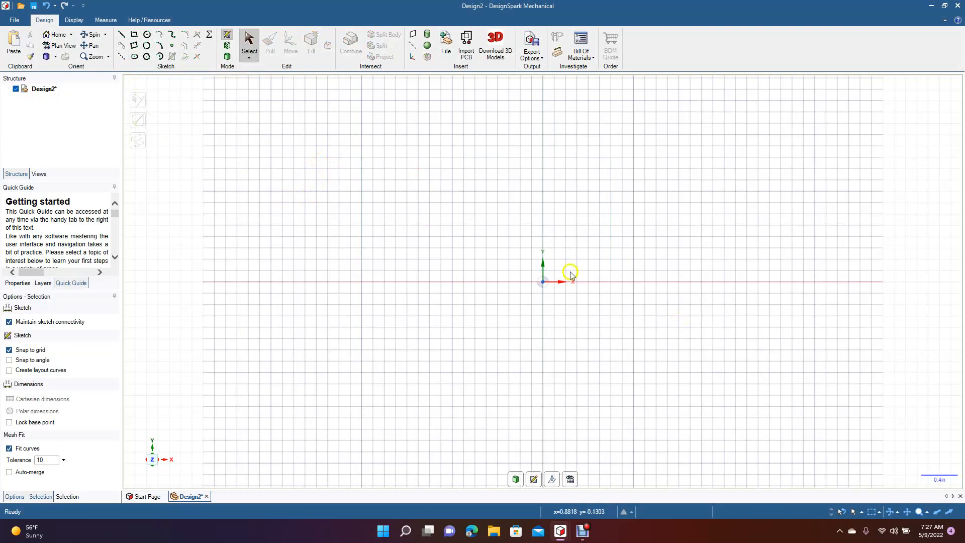
# Draw two circles about 1 in in diameter at the same height, one on each side of the Y axis.
pyautogui.click(147, 34)
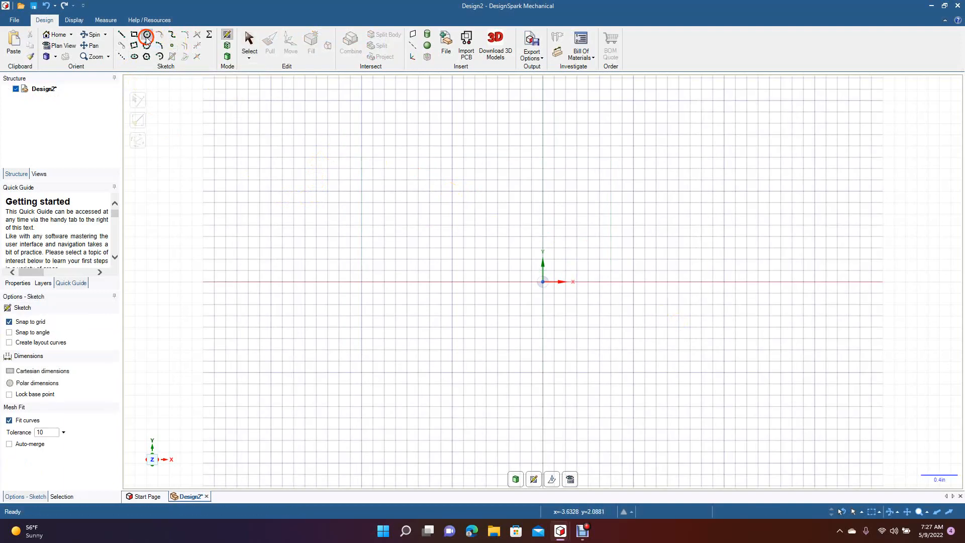
pyautogui.click(316, 226)
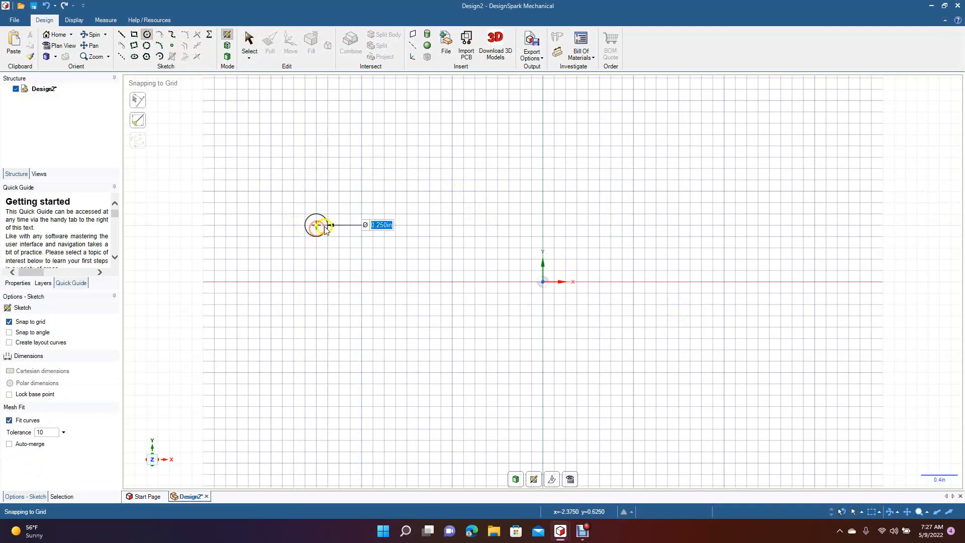
pyautogui.click(360, 213)
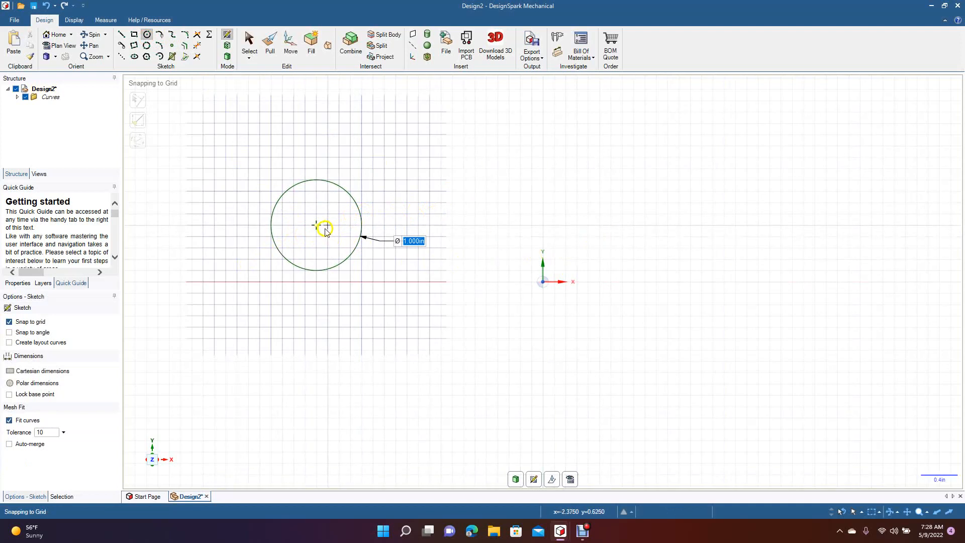
pyautogui.click(599, 225)
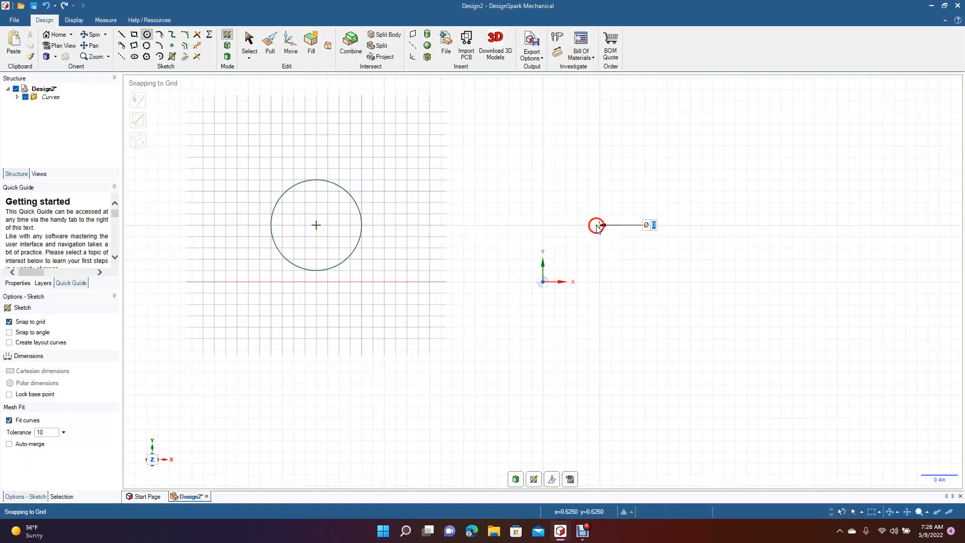
pyautogui.click(639, 206)
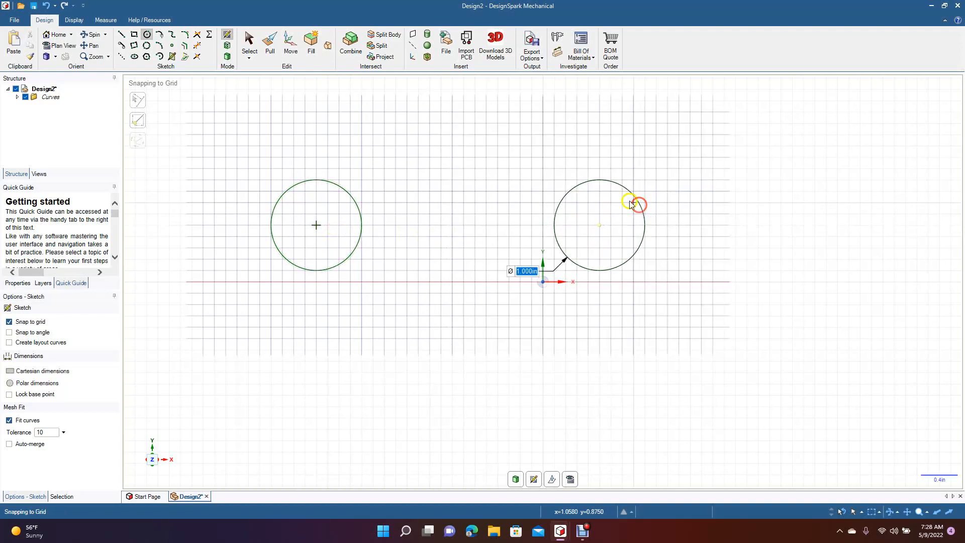
pyautogui.click(249, 40)
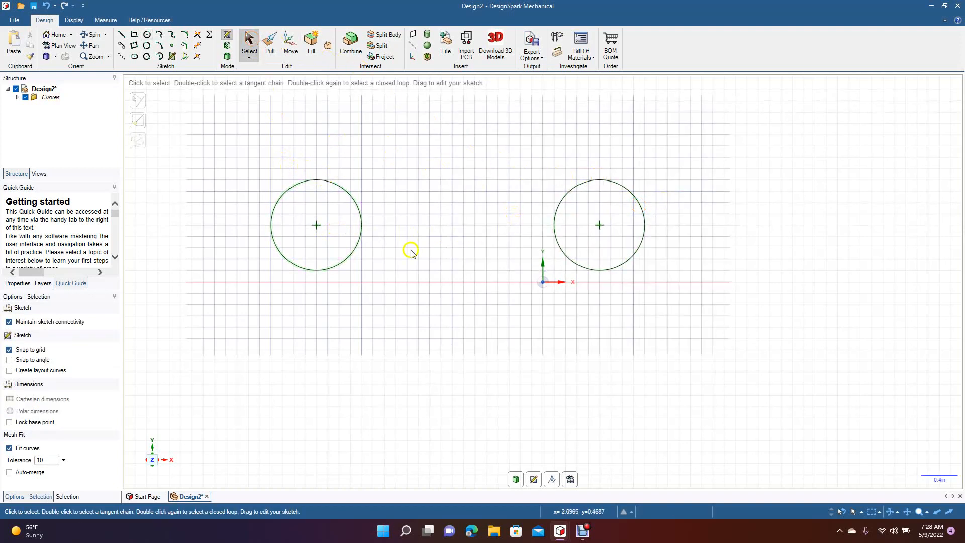
# Draw a tangent line from the highest point of the left circle to the highest point of the right circle.
pyautogui.click(123, 46)
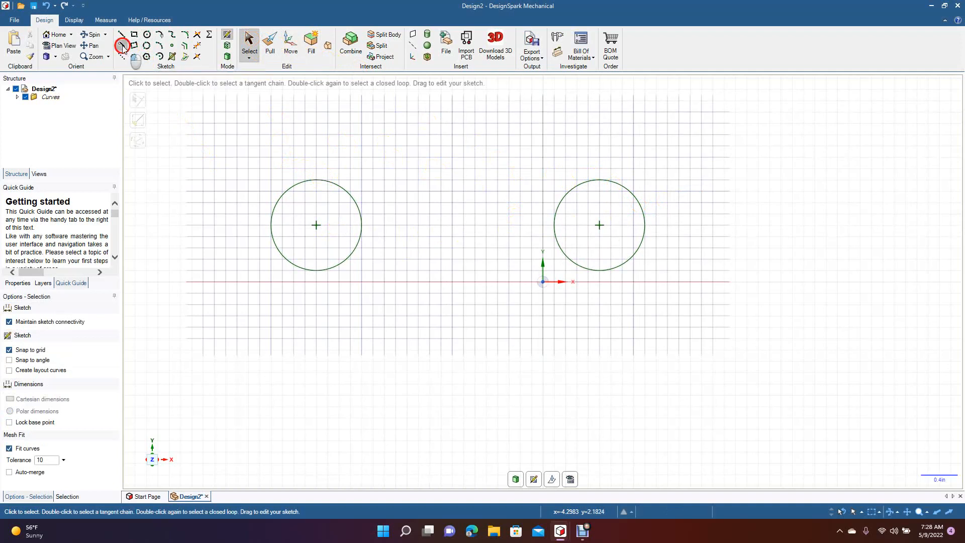
pyautogui.click(315, 182)
pyautogui.click(599, 180)
pyautogui.click(247, 40)
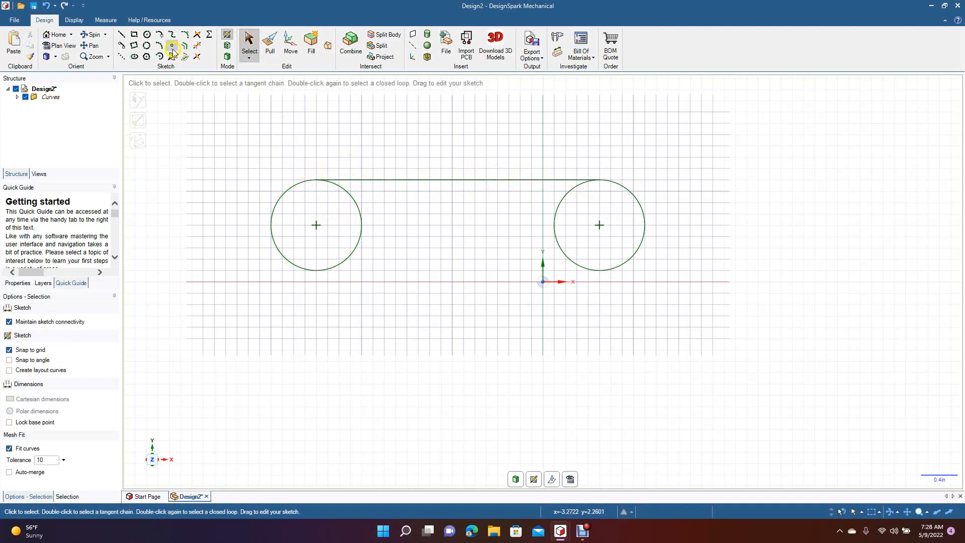
# Draw a tangent line joining the lowest points of the left and right circles.
pyautogui.click(121, 46)
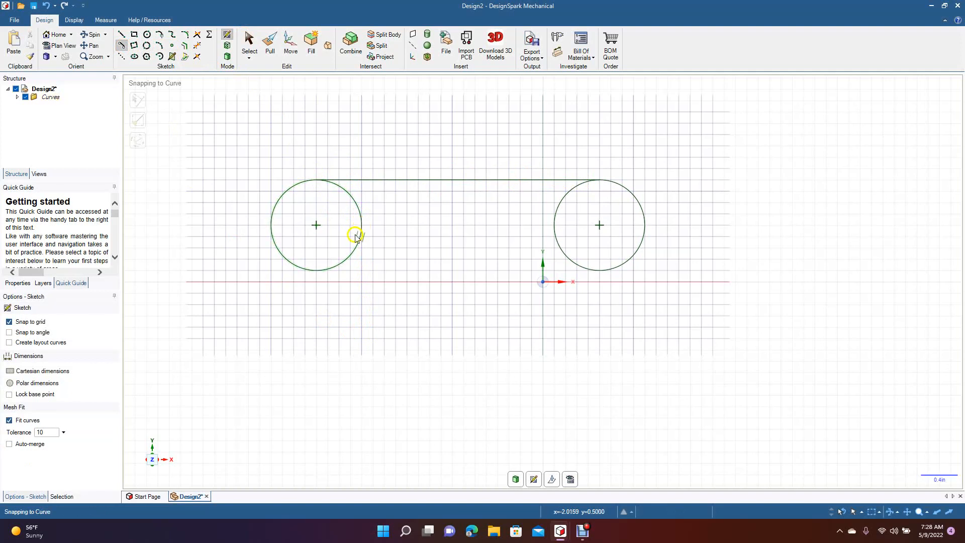
pyautogui.click(317, 273)
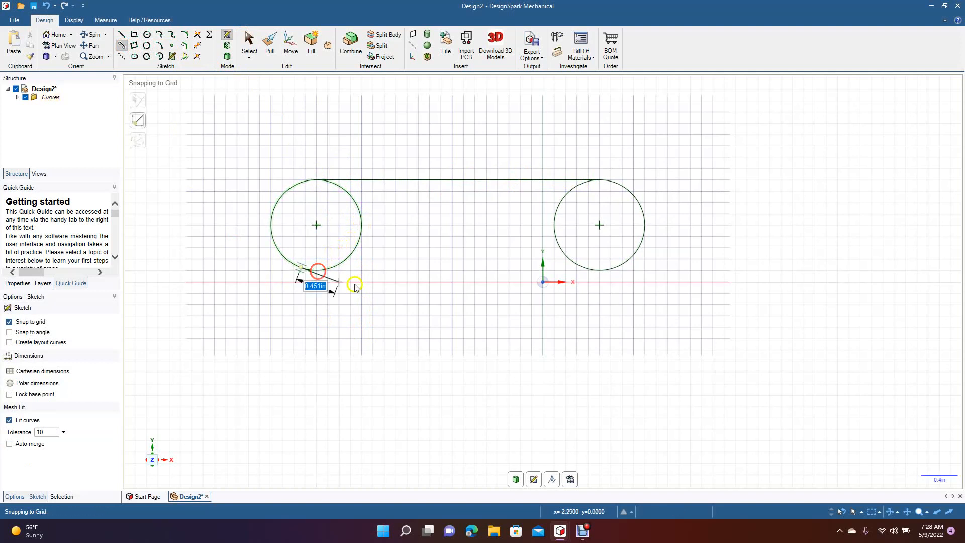
pyautogui.click(598, 274)
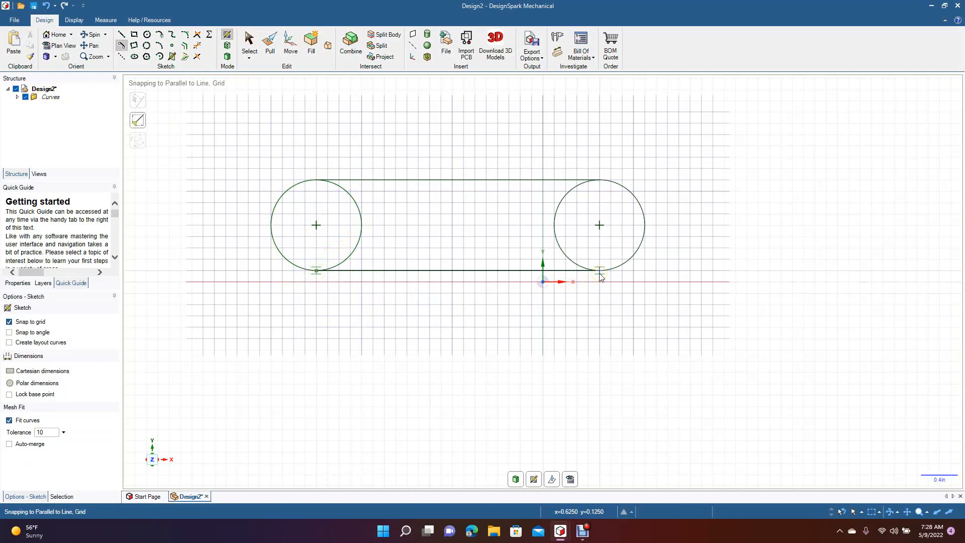
pyautogui.click(250, 43)
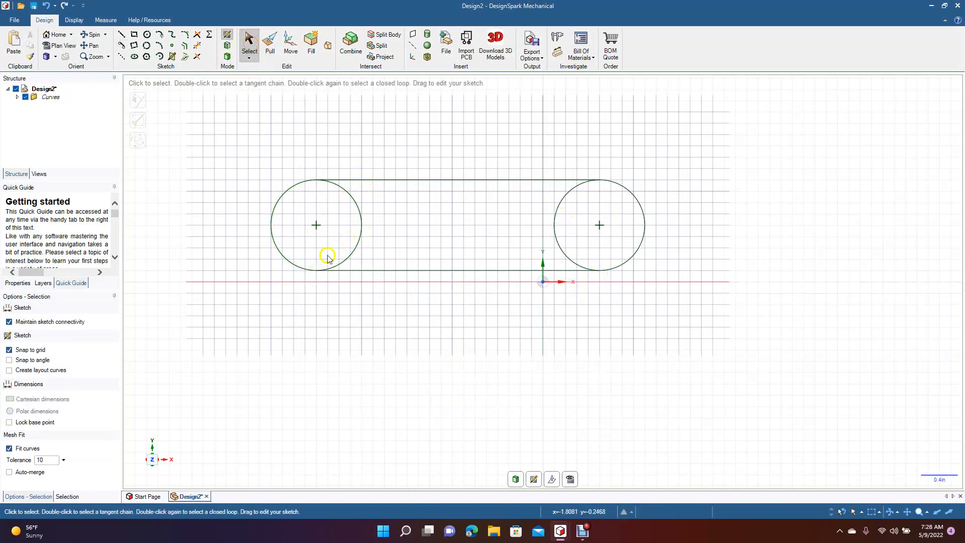
# Draw a third circle about 0.56 in in diameter on the Y axis below the origin.
pyautogui.click(146, 34)
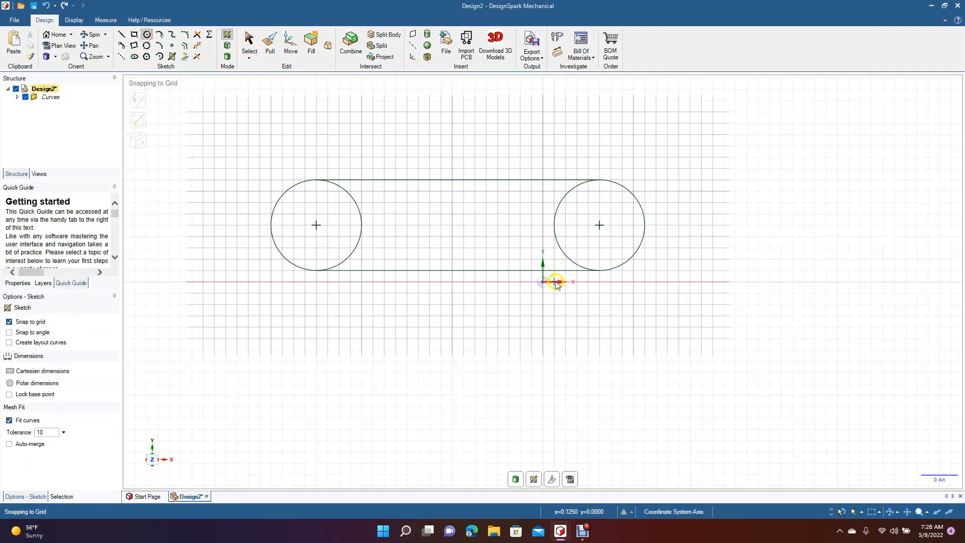
pyautogui.click(543, 383)
pyautogui.click(568, 376)
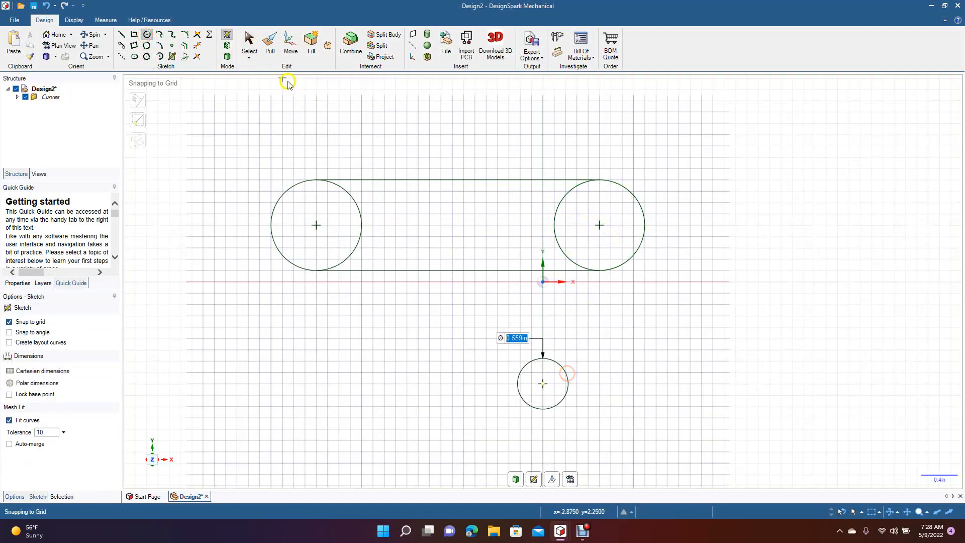
pyautogui.click(249, 43)
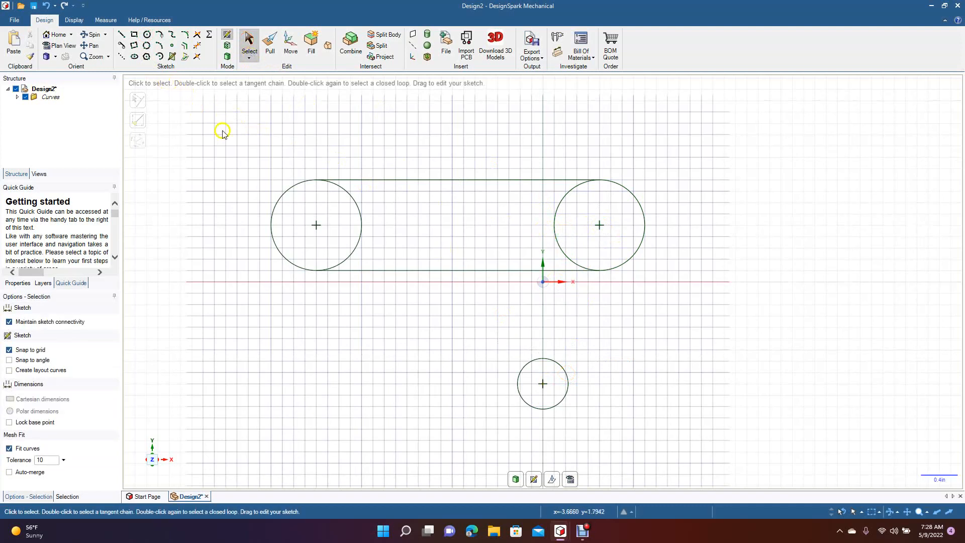
# Draw a tangent line about 1.85 in long from the right circle's lower right side to the small circle's right side.
pyautogui.click(121, 45)
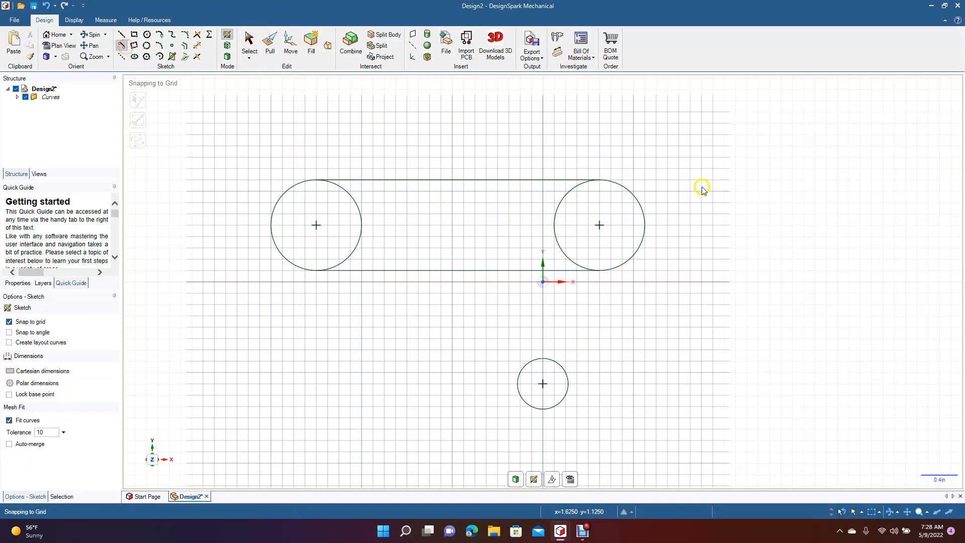
pyautogui.click(642, 242)
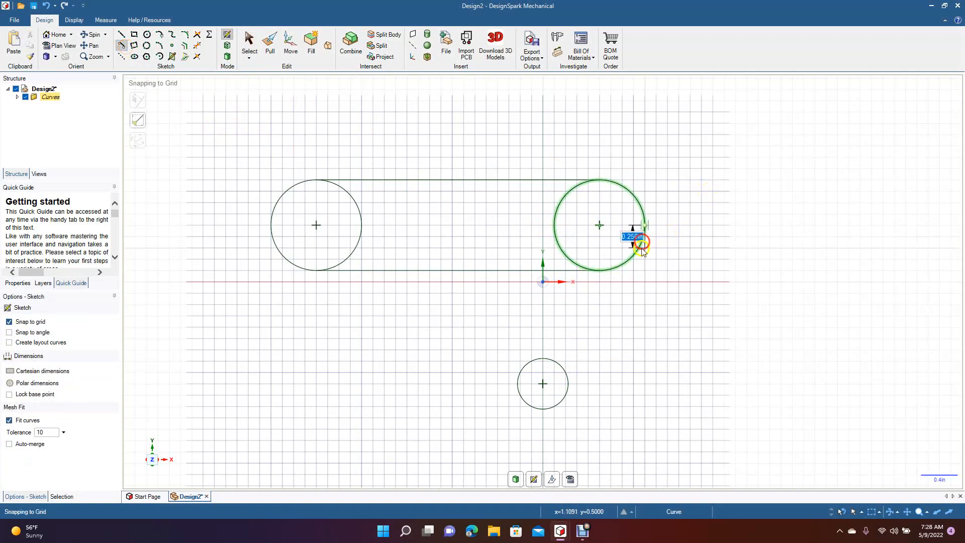
pyautogui.click(568, 400)
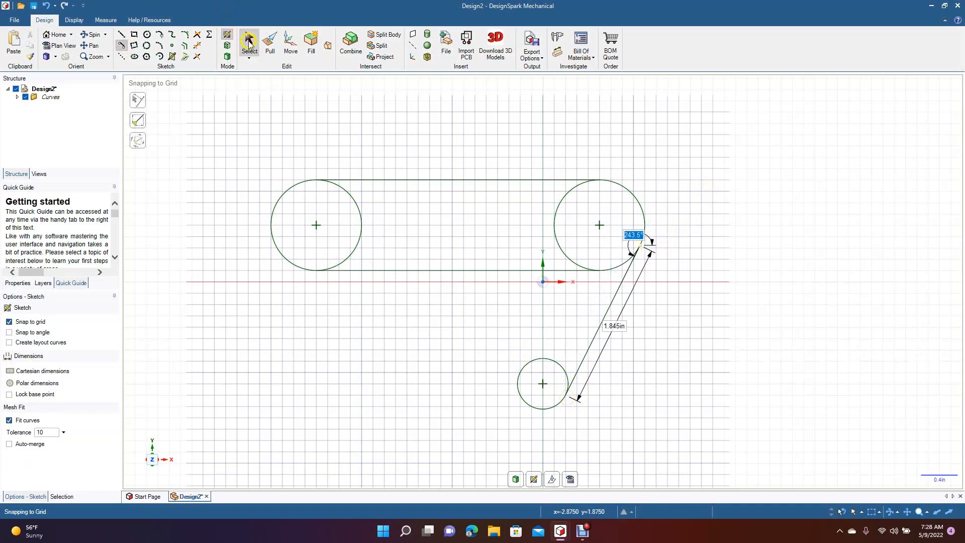
pyautogui.click(249, 43)
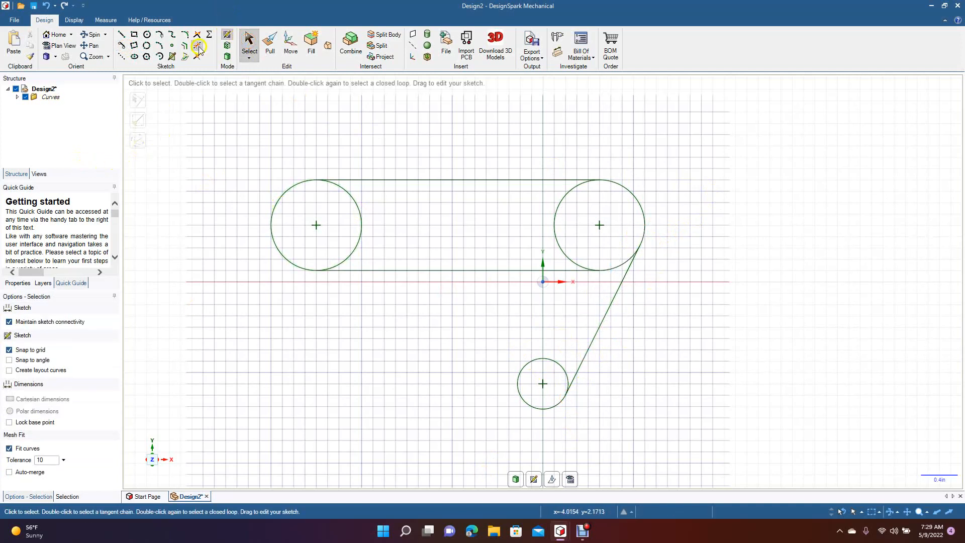
# Draw a tangent arc about 2.82 in in diameter, spanning about 79.5°, downward from the left circle's lower left edge.
pyautogui.click(160, 47)
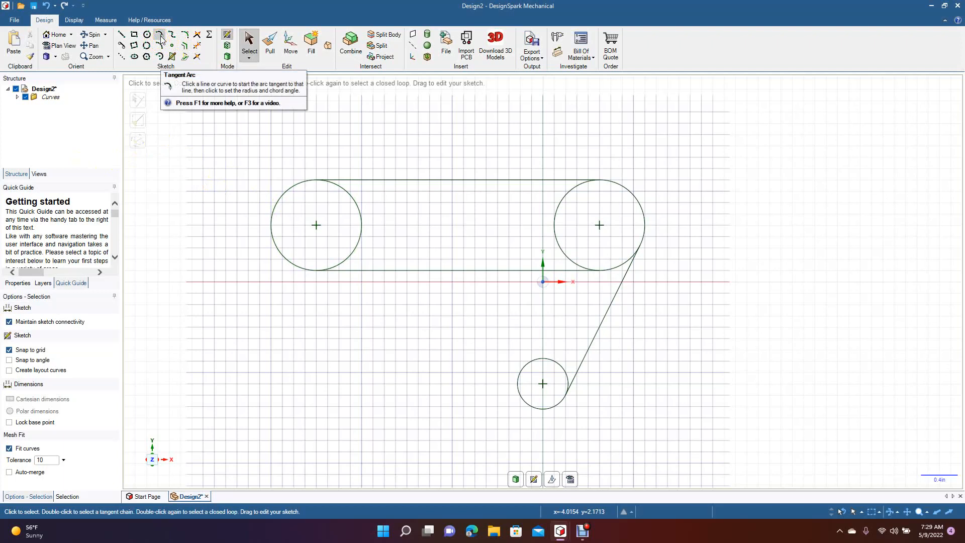
pyautogui.click(160, 35)
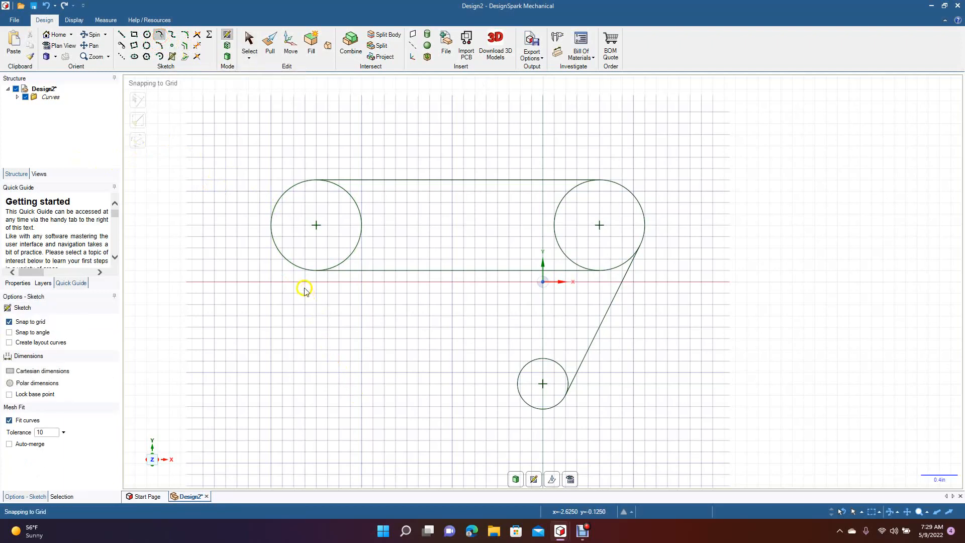
pyautogui.click(292, 265)
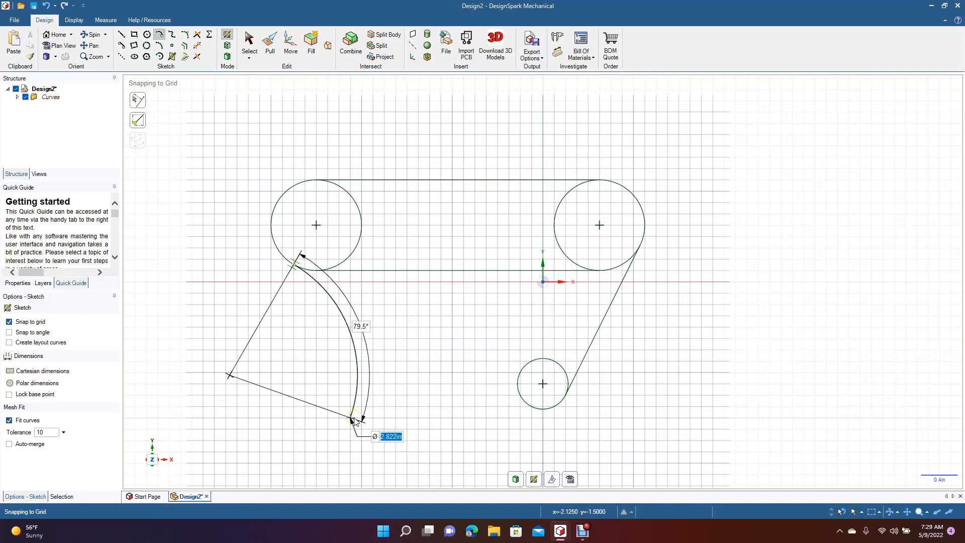
pyautogui.click(354, 421)
pyautogui.click(246, 47)
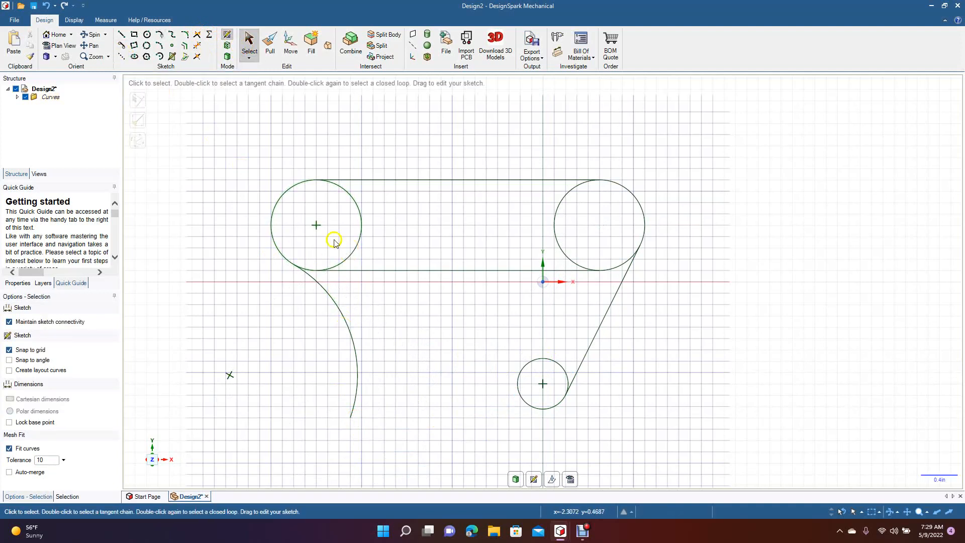
# Delete all the sketch curves to clear the sketch plane.
pyautogui.hotkey('ctrl', 'a')
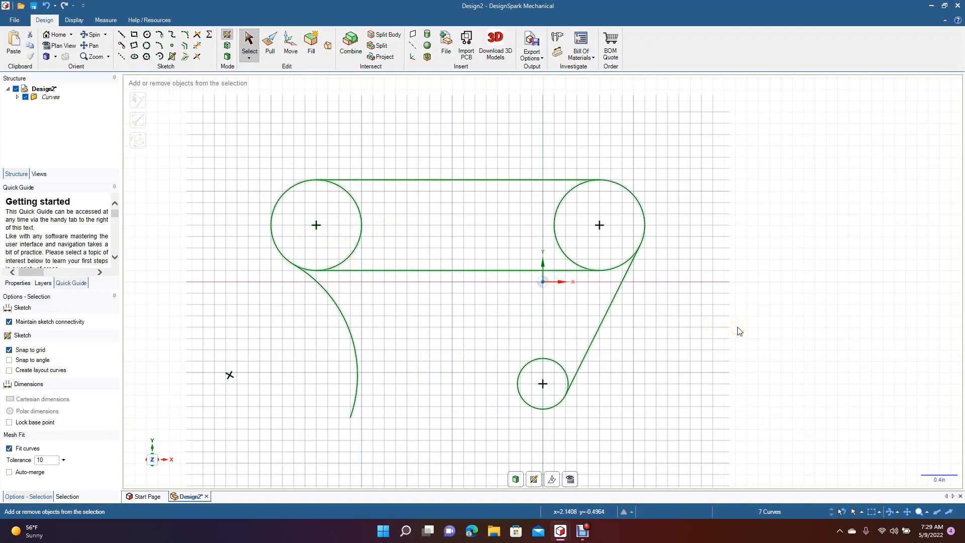
pyautogui.press('Delete')
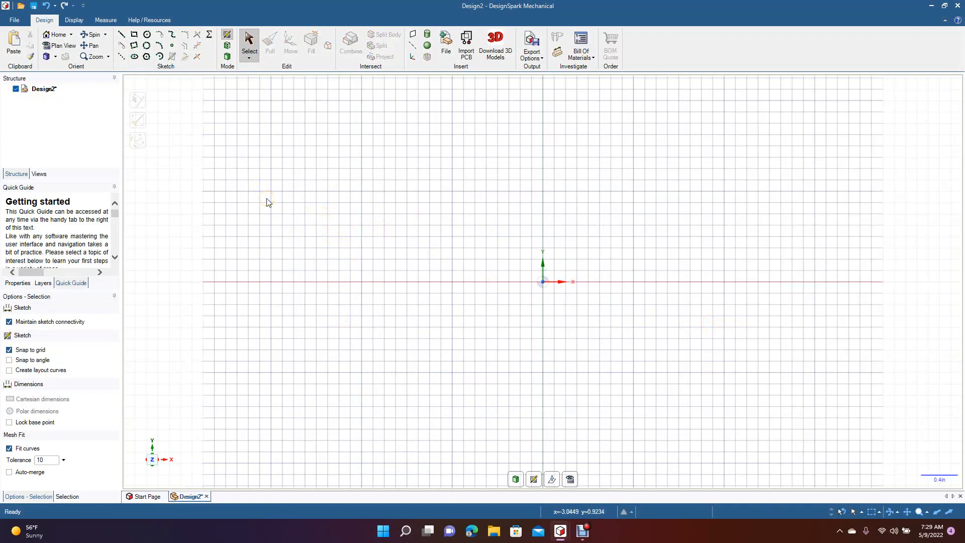
pyautogui.click(160, 34)
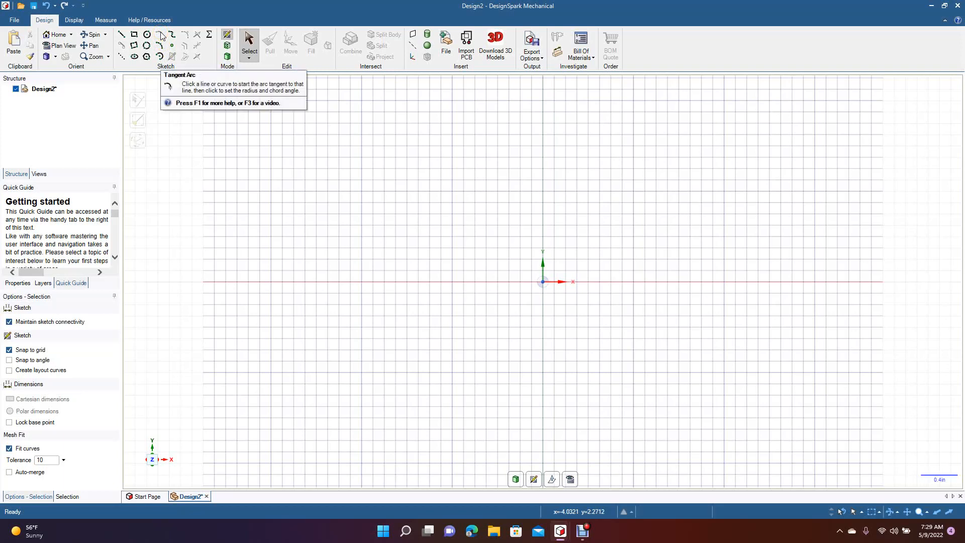
pyautogui.click(147, 35)
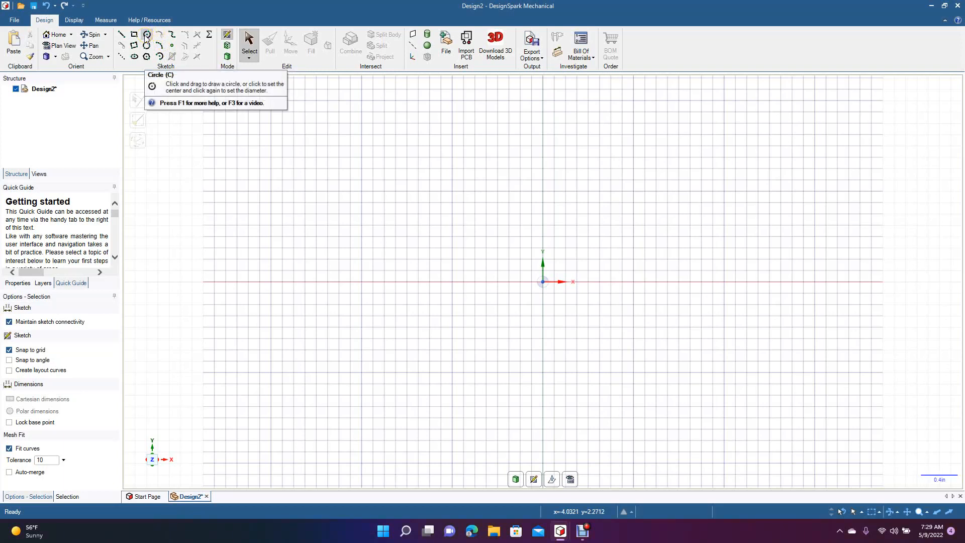
pyautogui.click(134, 36)
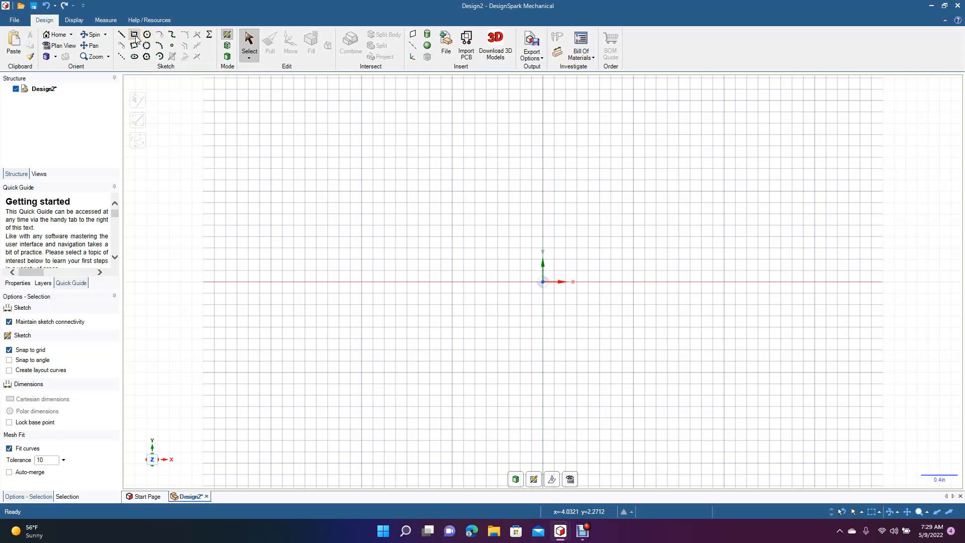
pyautogui.click(136, 45)
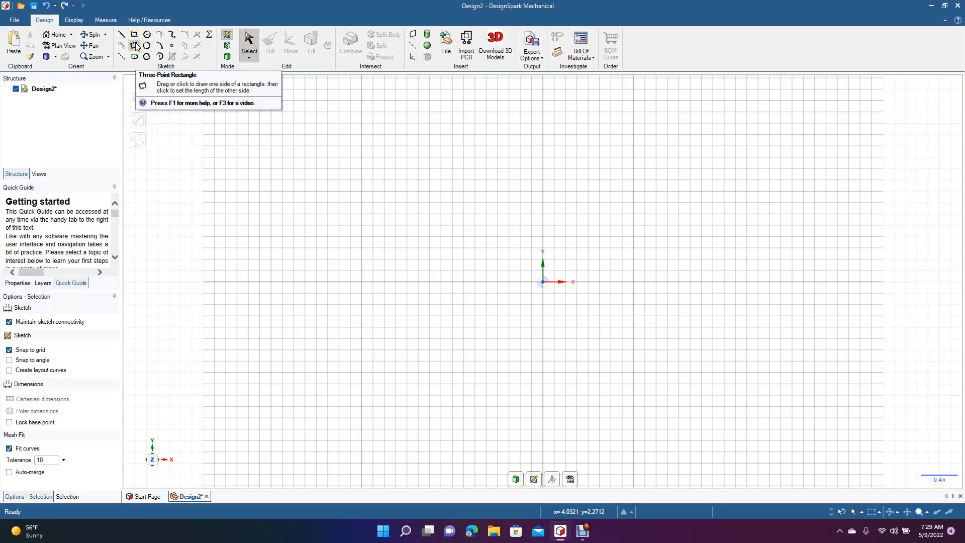